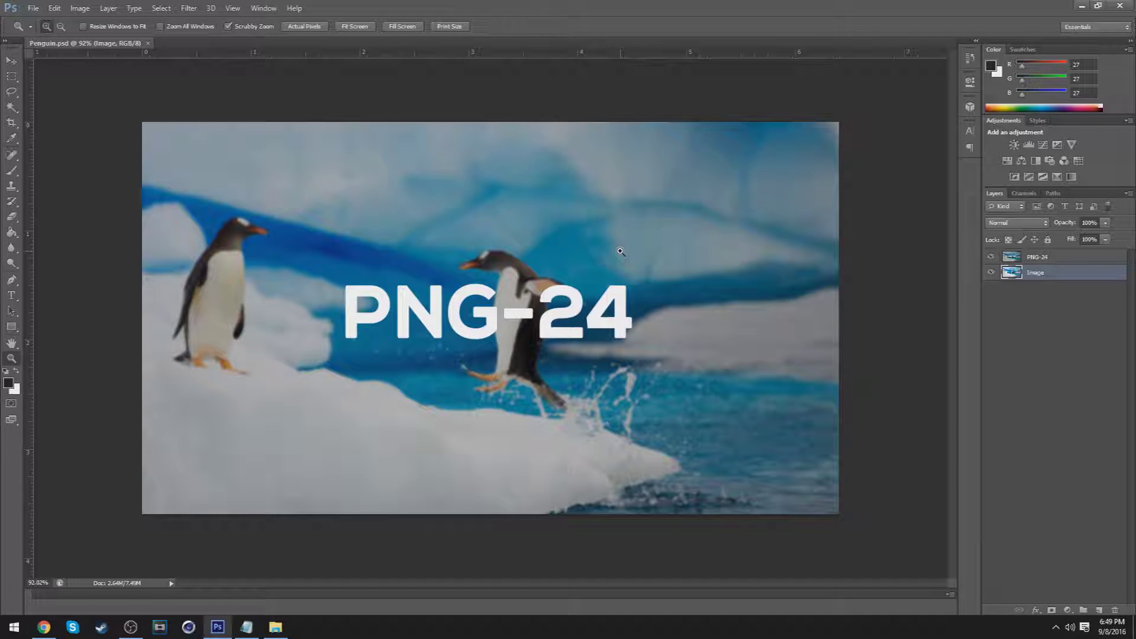
Browse the Save As file formats, then cancel without saving
left_click_drag(621, 251, 608, 253)
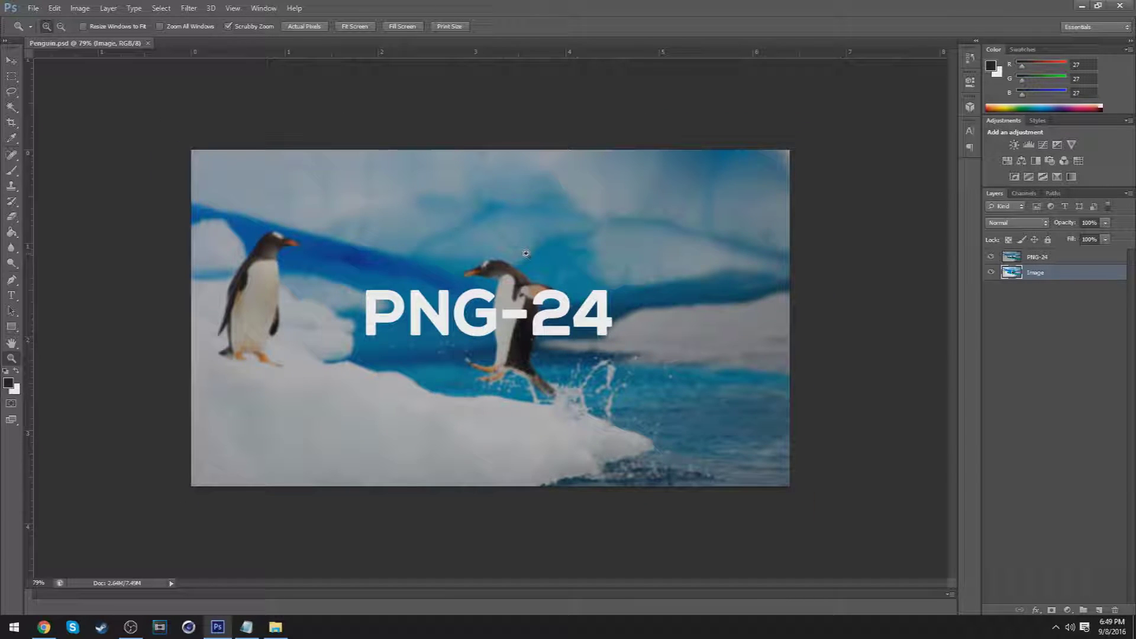
left_click(34, 8)
left_click(77, 152)
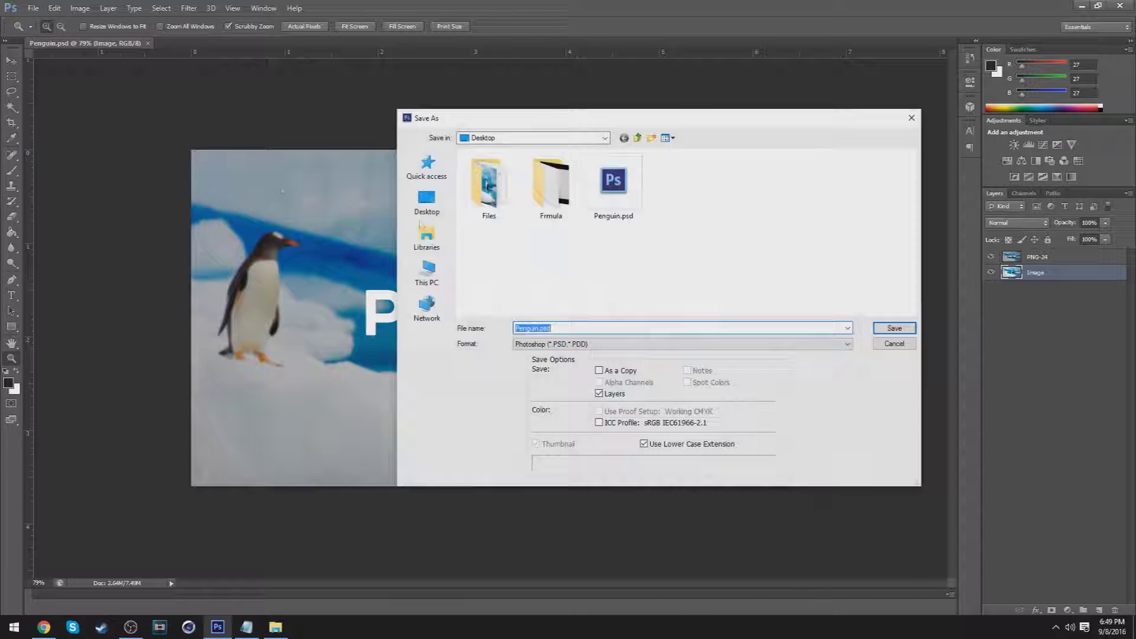
left_click(824, 344)
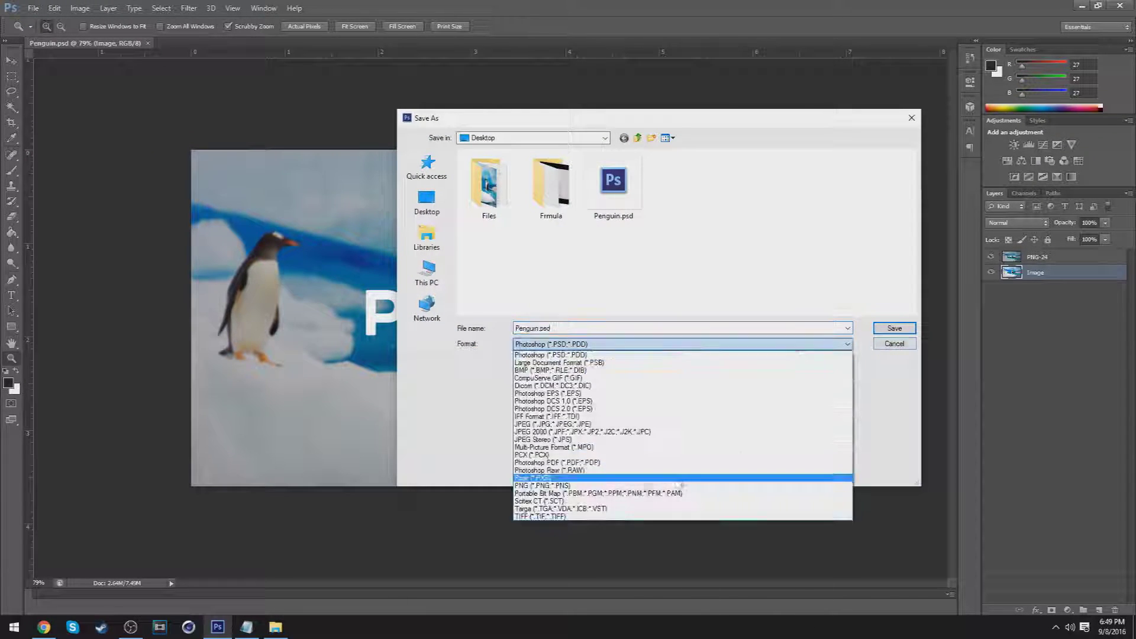
left_click(895, 393)
left_click(894, 343)
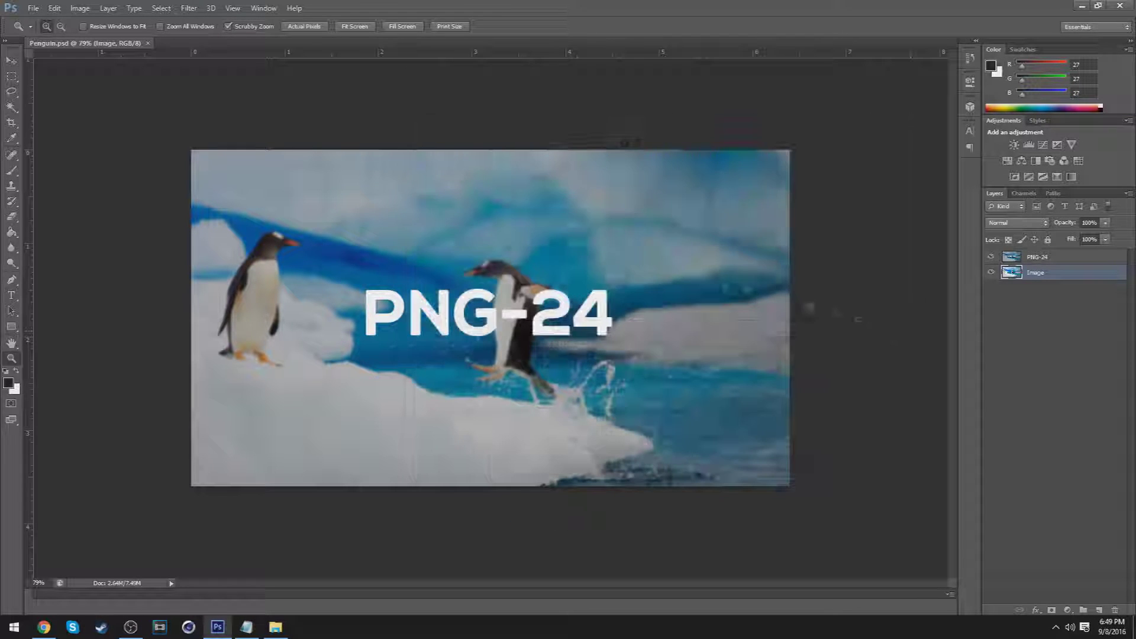
Delete the PNG-24 text layer so only the penguin photo layer remains
left_click_drag(566, 308, 574, 304)
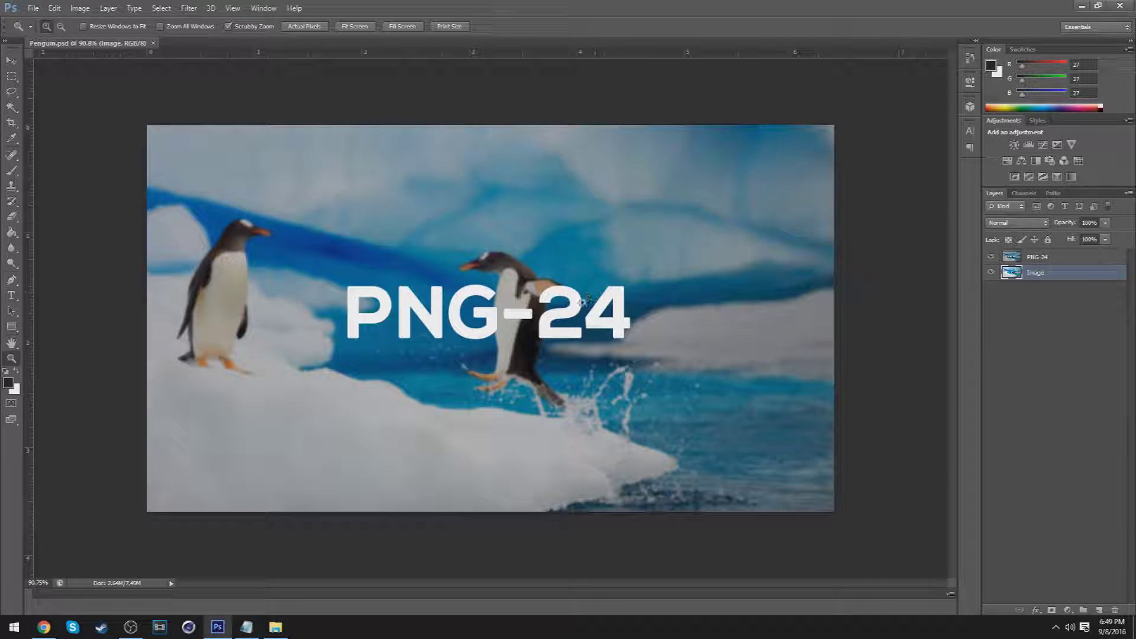
key("v")
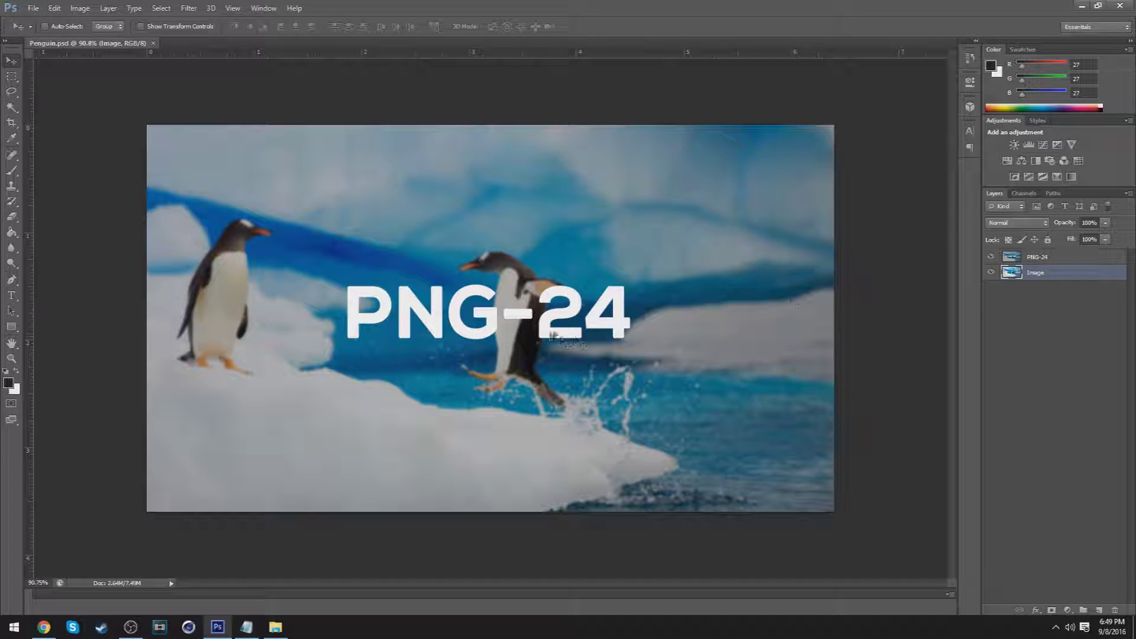
left_click(1042, 258)
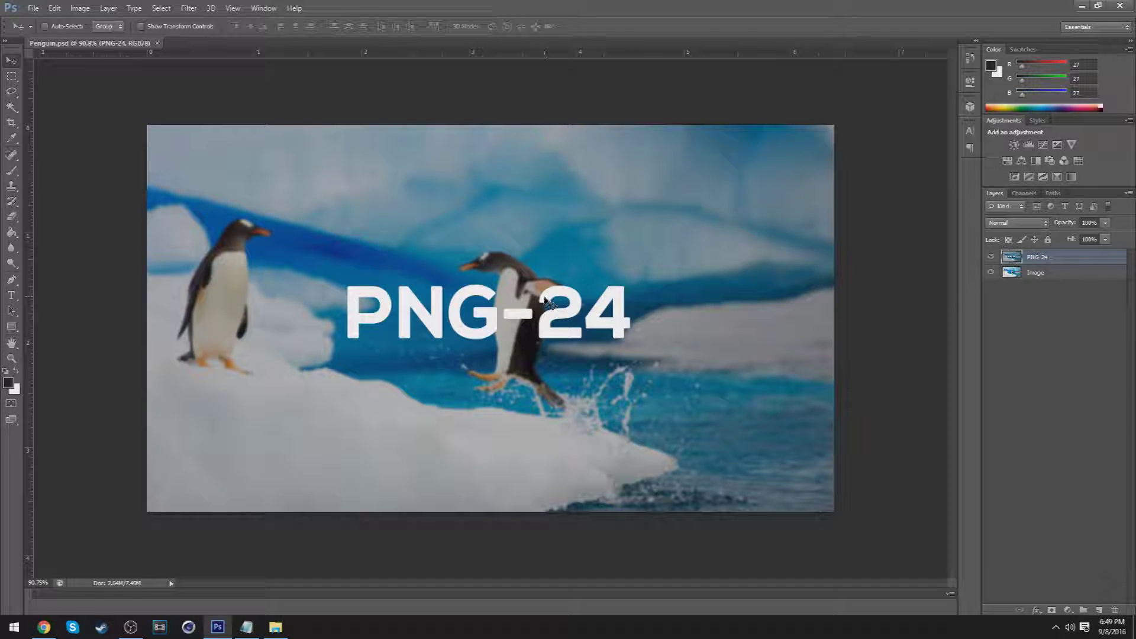
key("z")
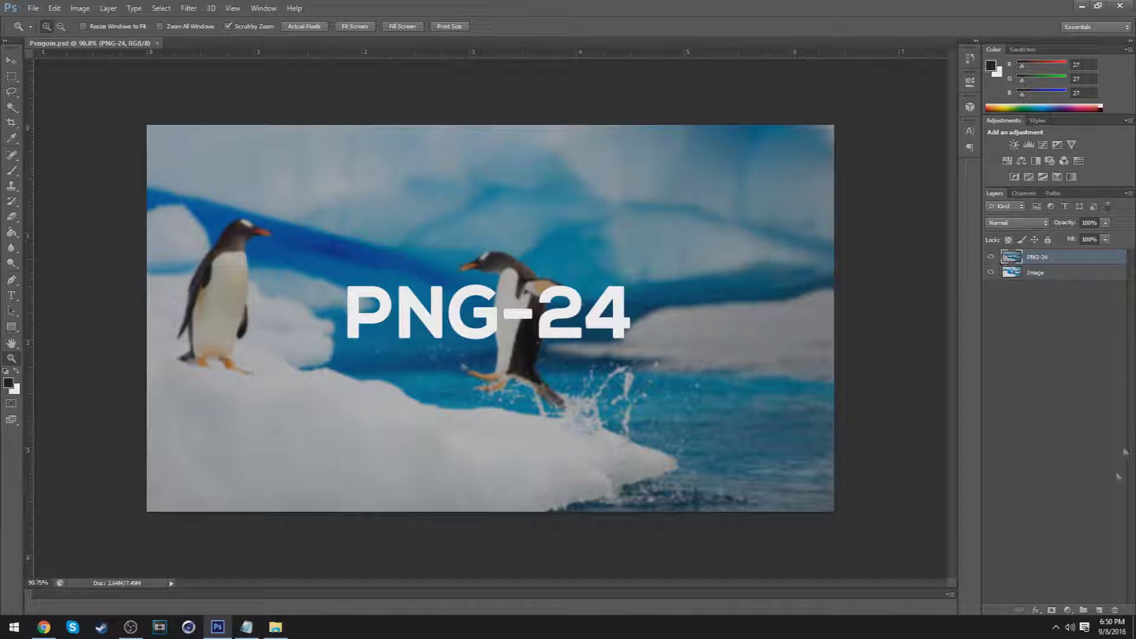
left_click(1115, 610)
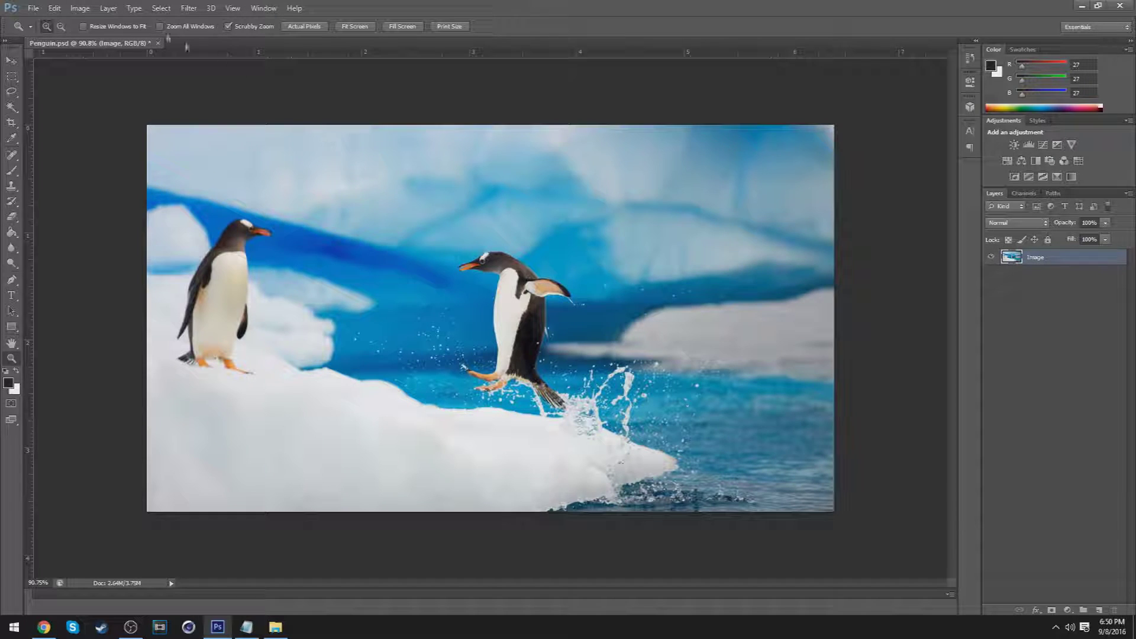
left_click(36, 7)
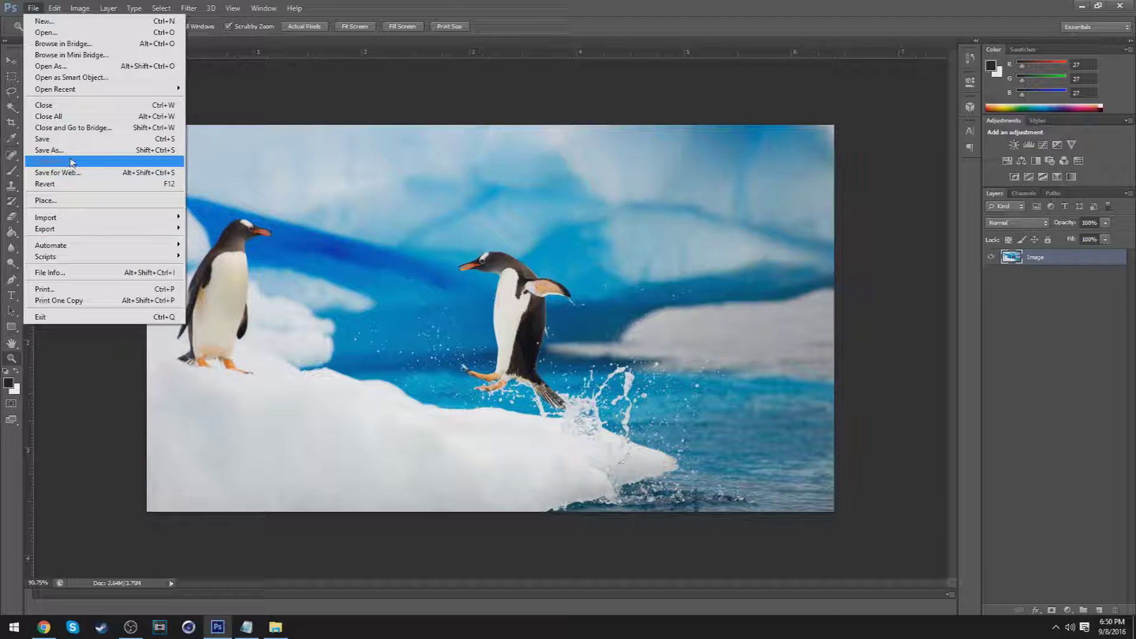
Open Save for Web and zoom the preview out to show the whole PNG-24 image
left_click(86, 173)
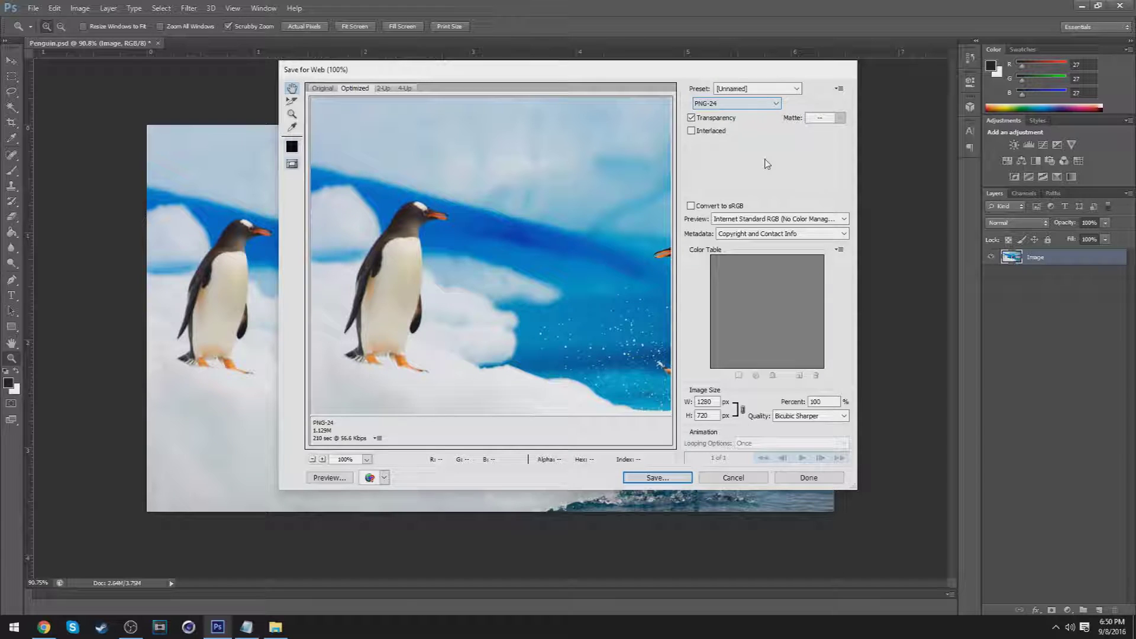
left_click(312, 460)
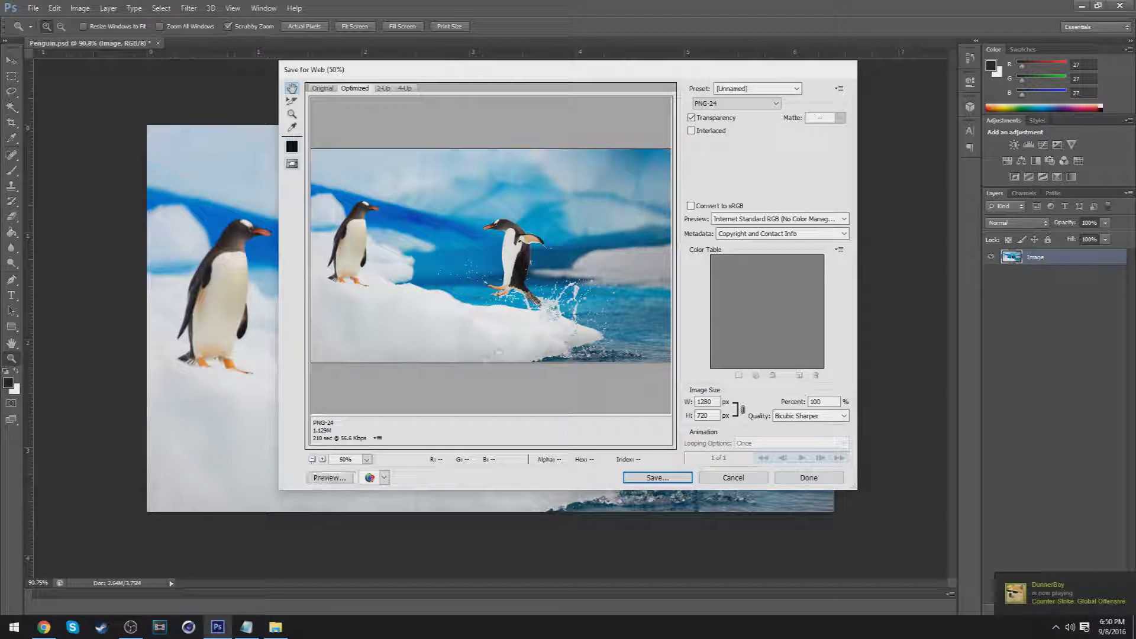
left_click_drag(510, 314, 497, 317)
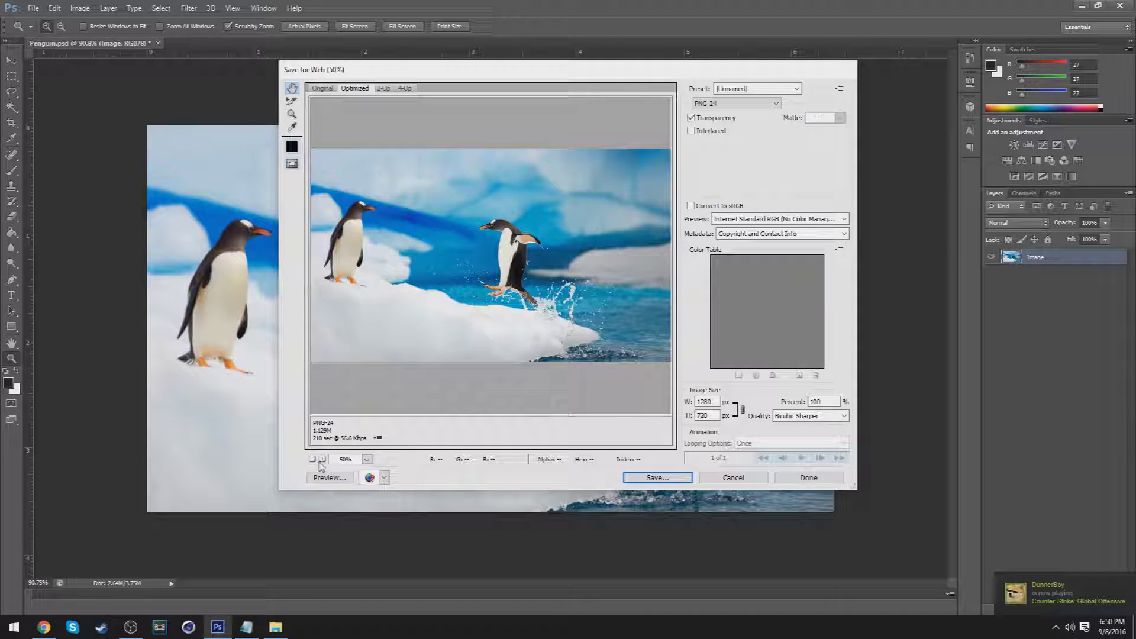
left_click(322, 459)
left_click(322, 459)
left_click(322, 459)
left_click_drag(562, 308, 323, 71)
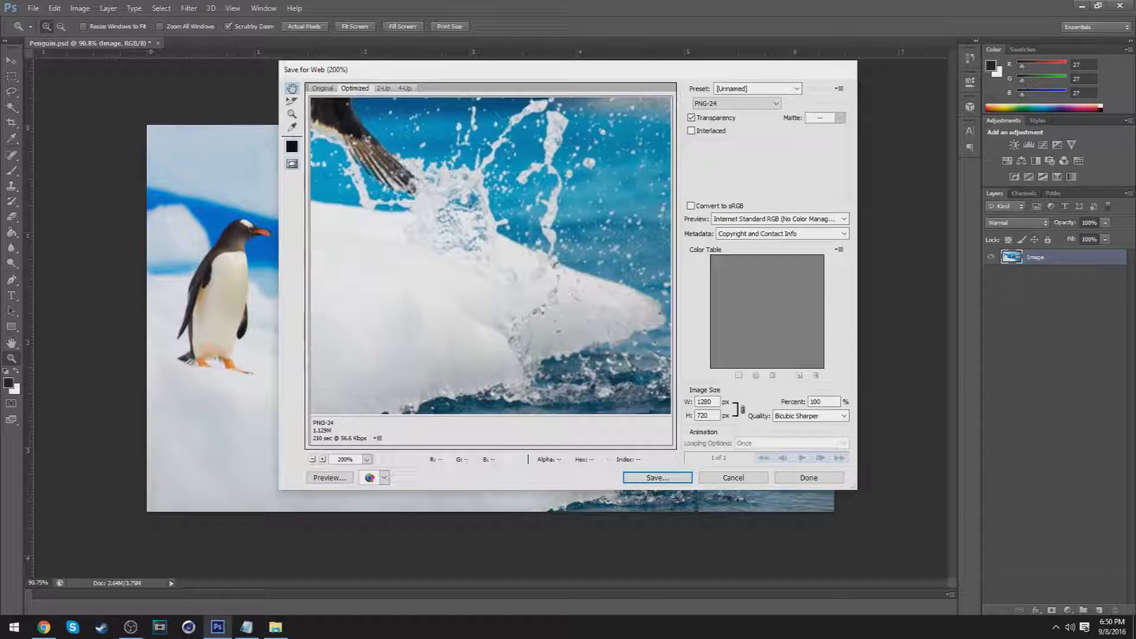
left_click(312, 459)
left_click(312, 459)
left_click(312, 459)
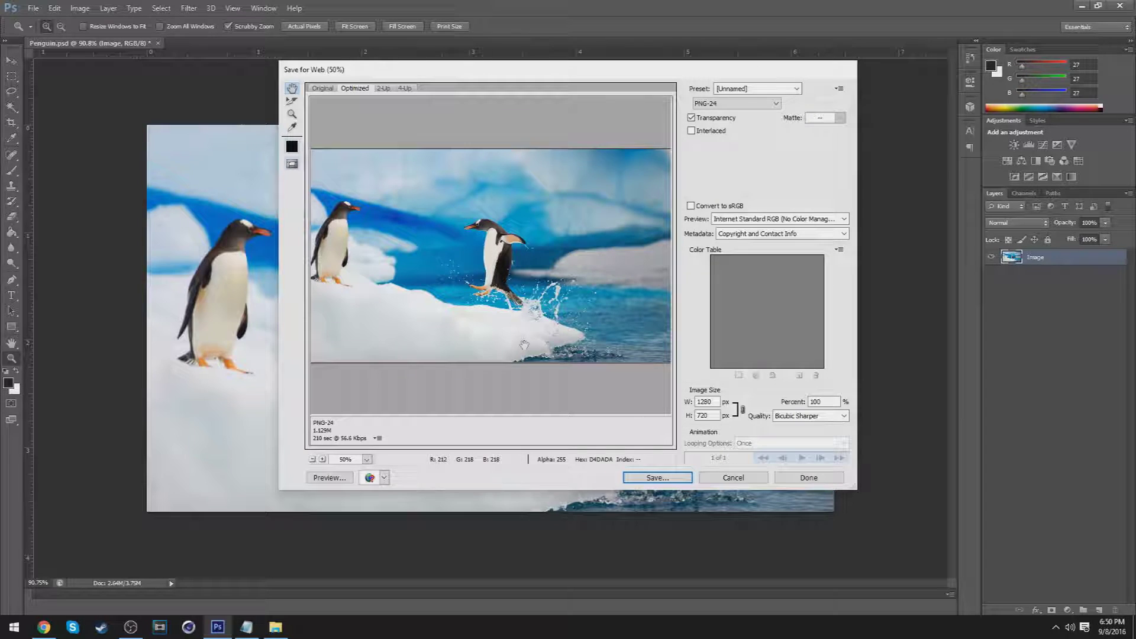
left_click(753, 104)
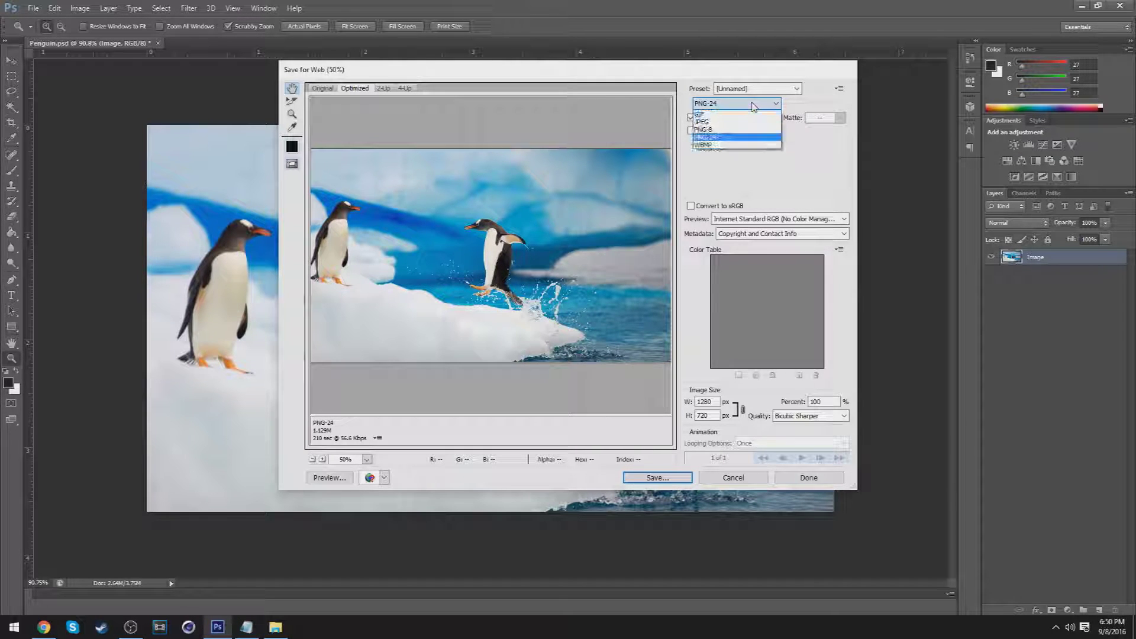
left_click(729, 141)
left_click(727, 103)
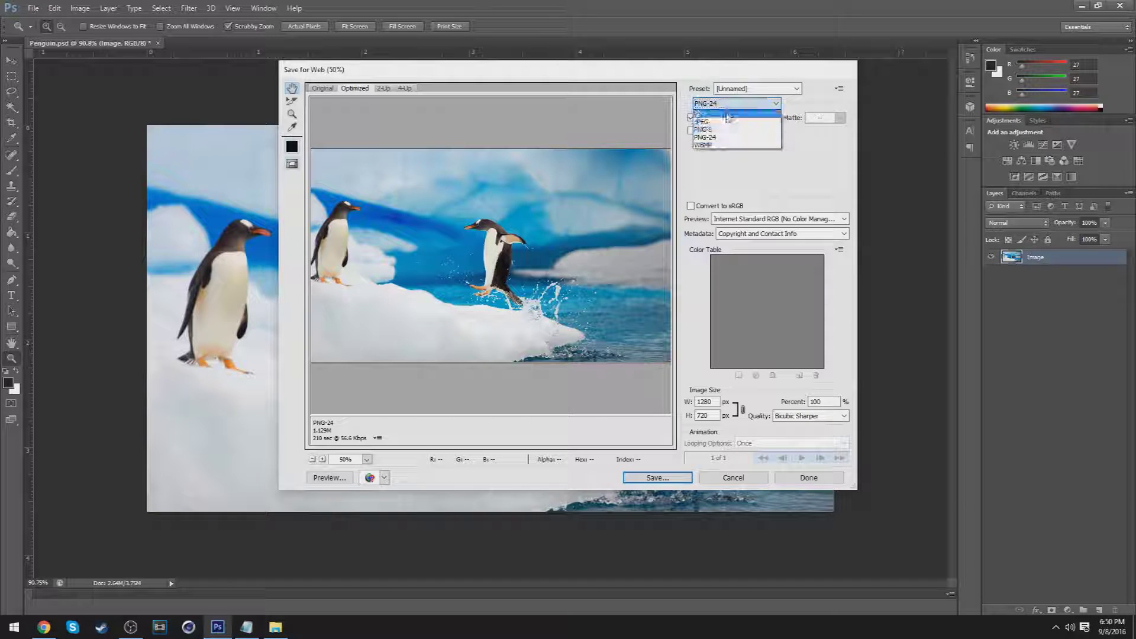
left_click(734, 122)
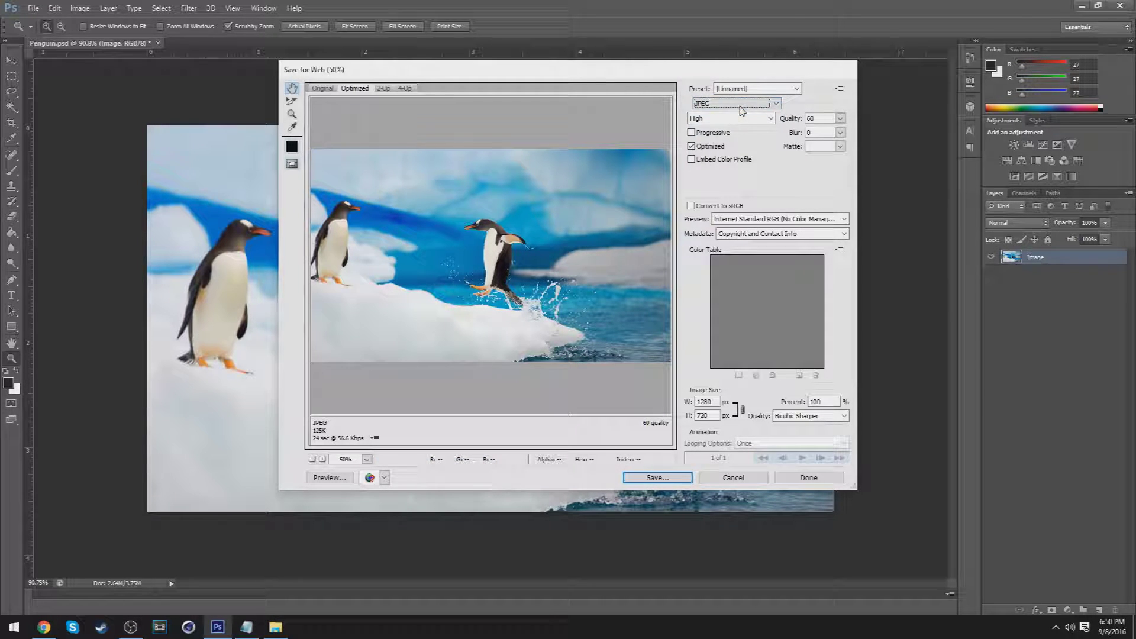
left_click(754, 110)
left_click(755, 110)
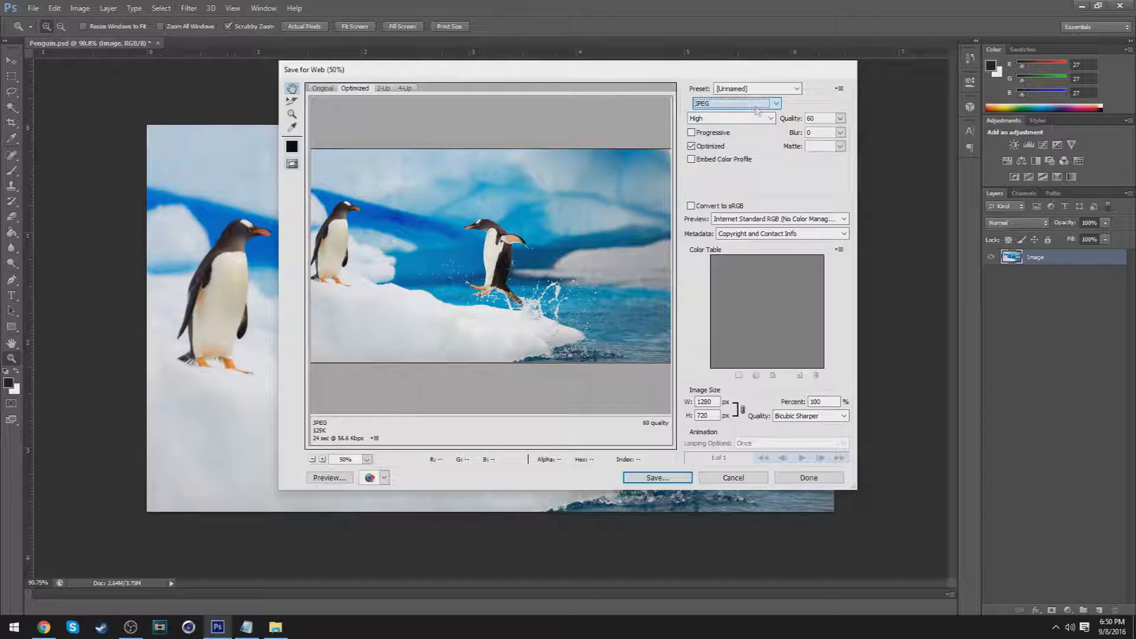
left_click(840, 119)
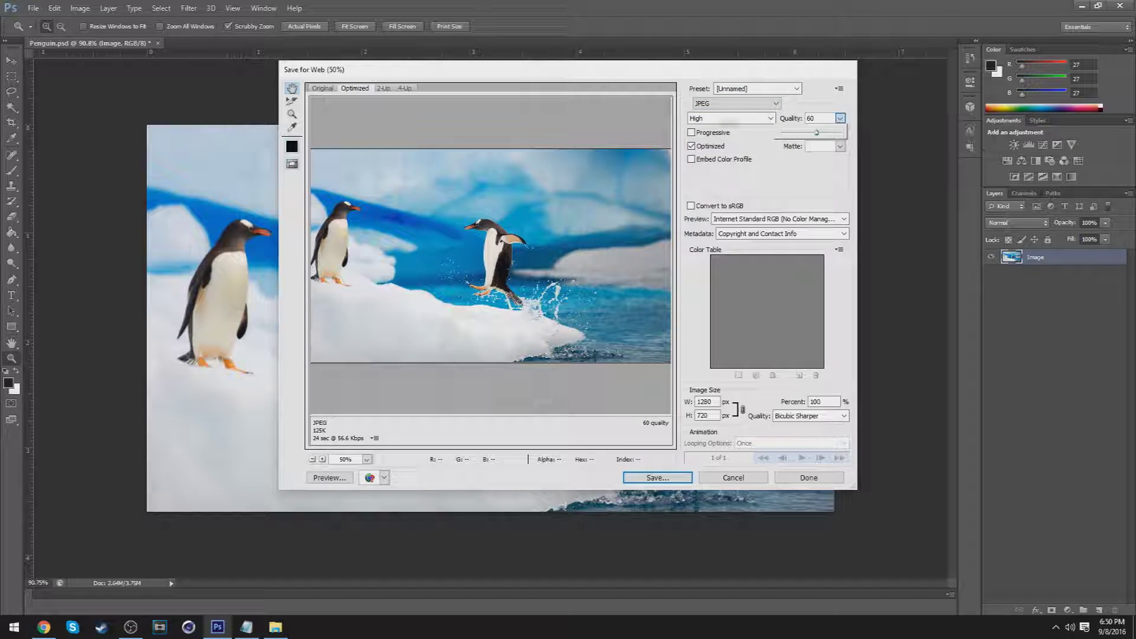
left_click_drag(828, 136, 840, 132)
left_click(841, 119)
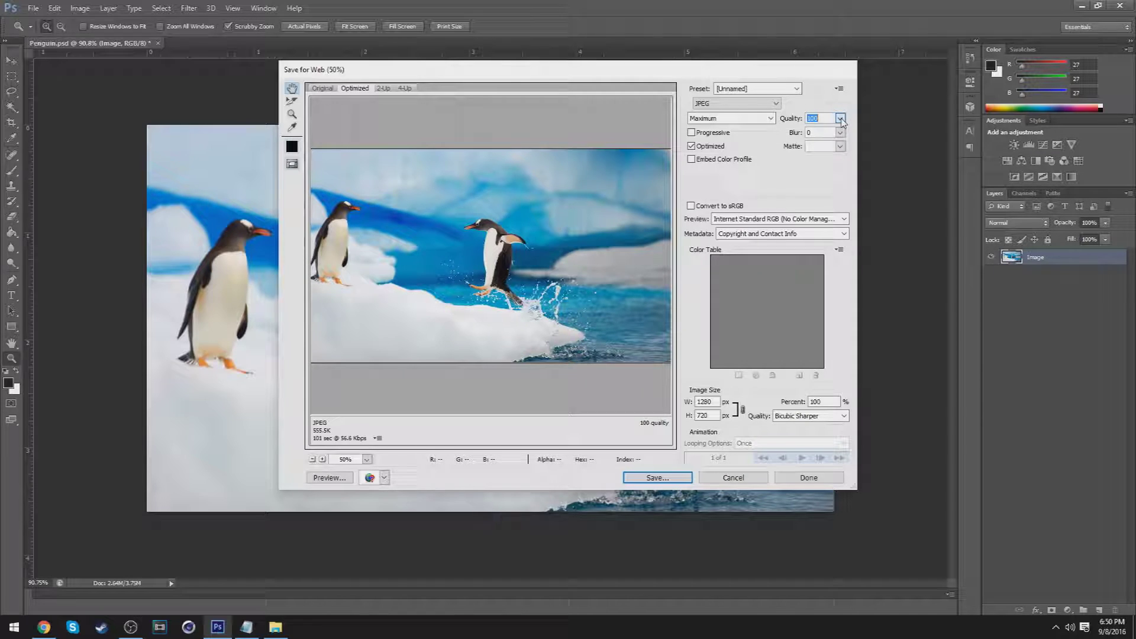
left_click(737, 104)
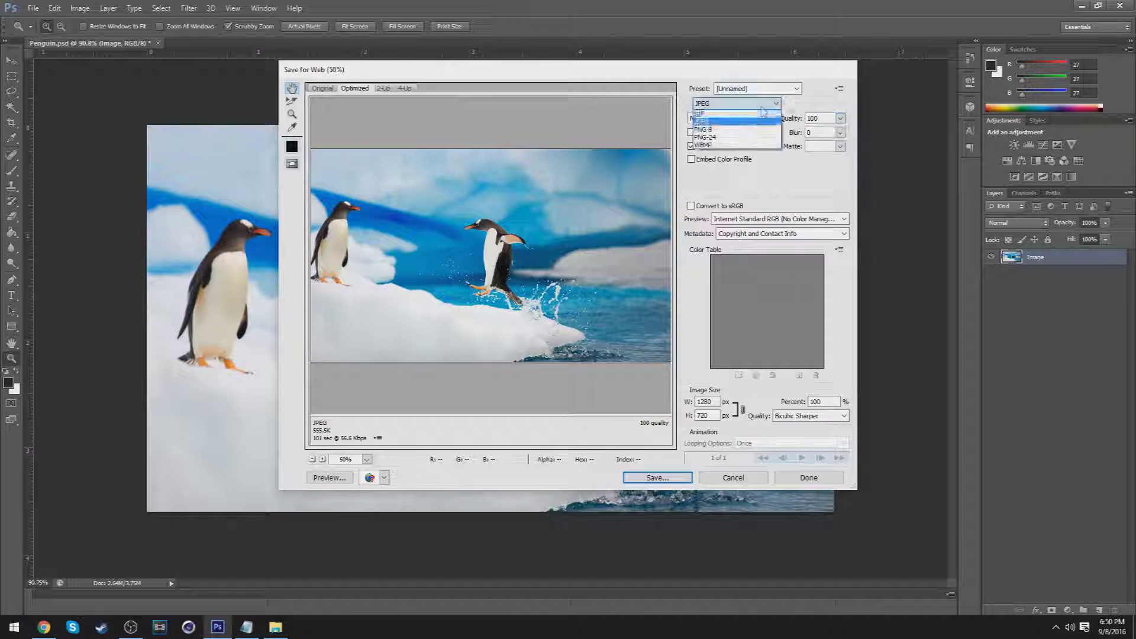
left_click(733, 139)
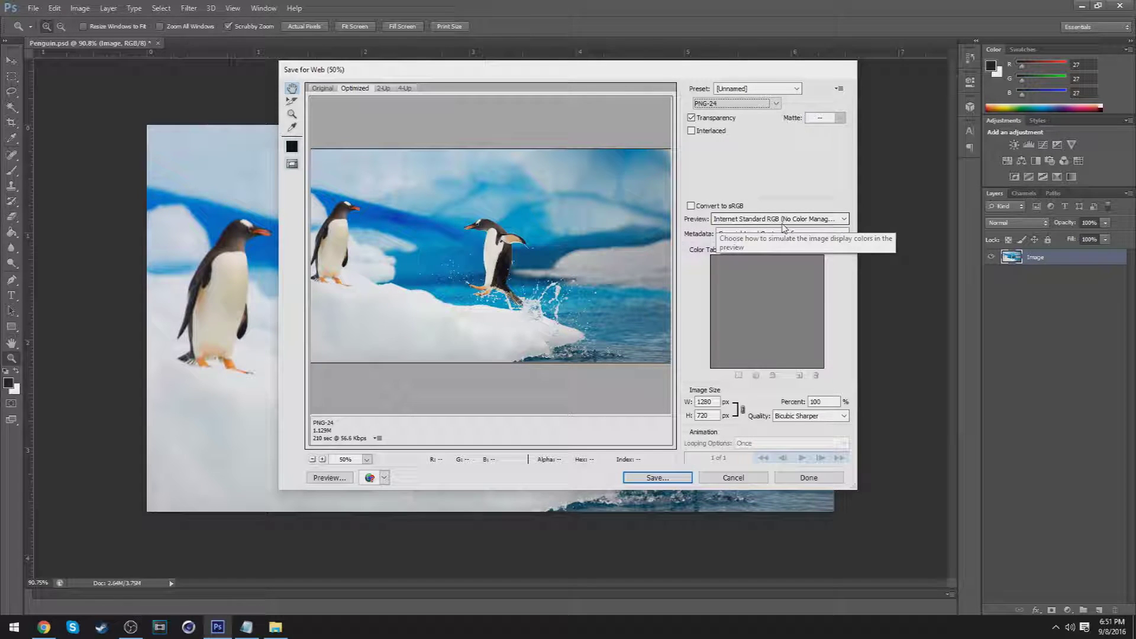
left_click(810, 226)
left_click(769, 255)
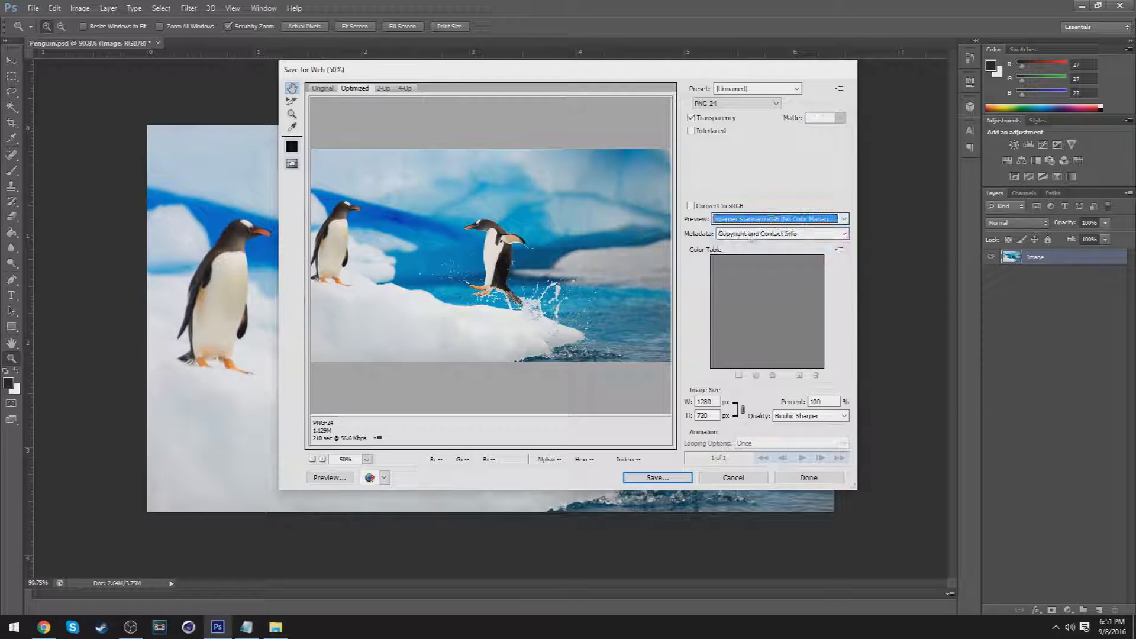
left_click(796, 237)
left_click(797, 236)
left_click(796, 237)
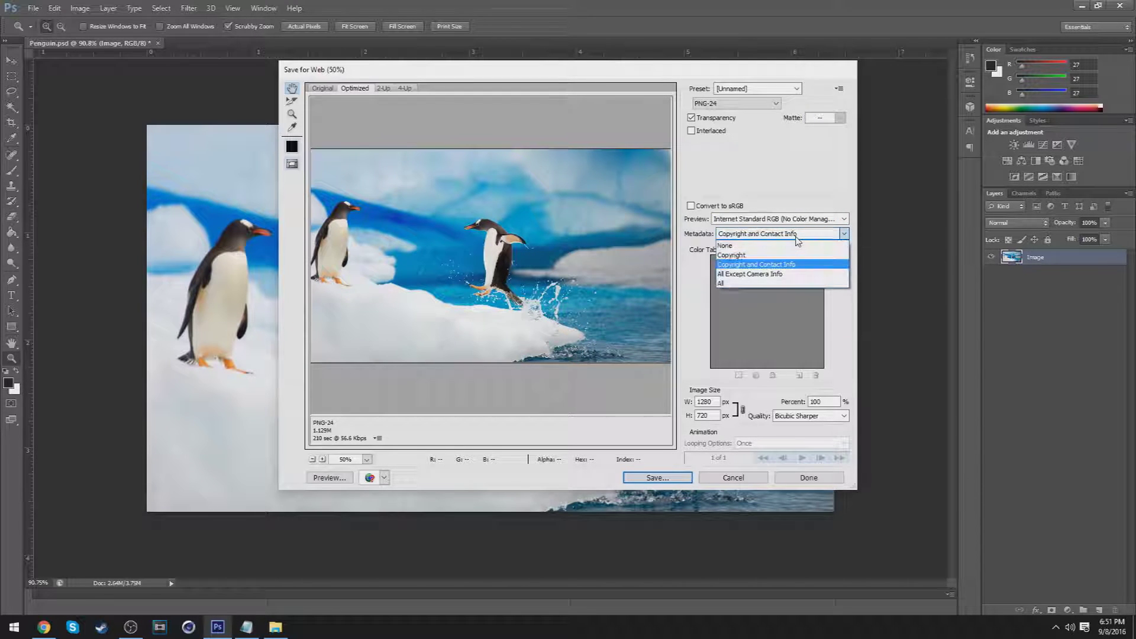
left_click(799, 237)
left_click(798, 237)
left_click(785, 236)
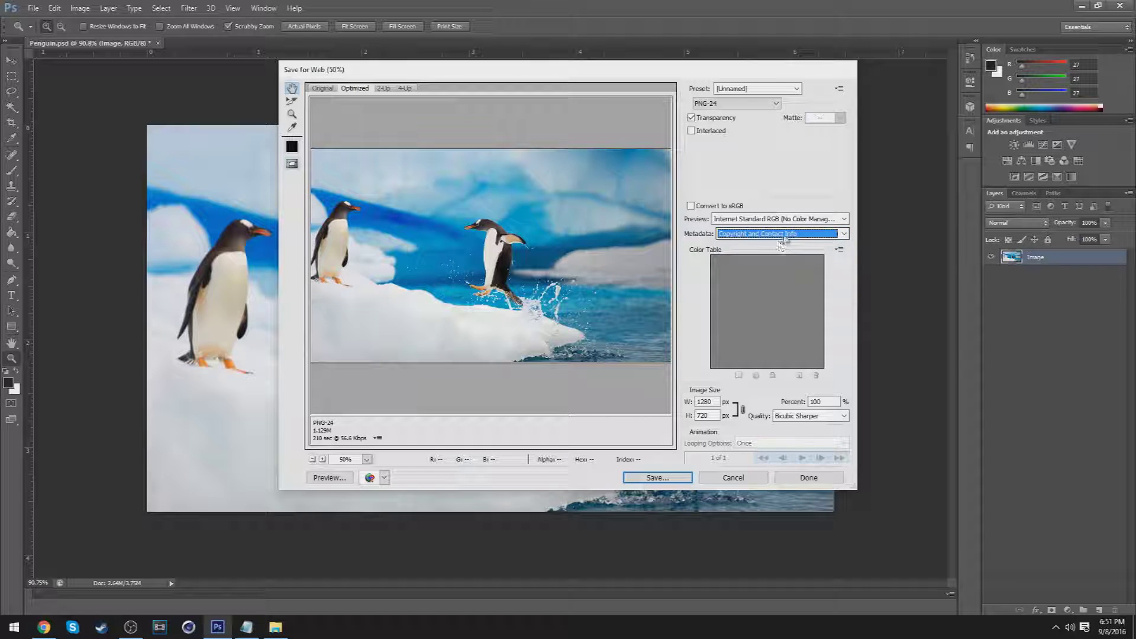
left_click(785, 237)
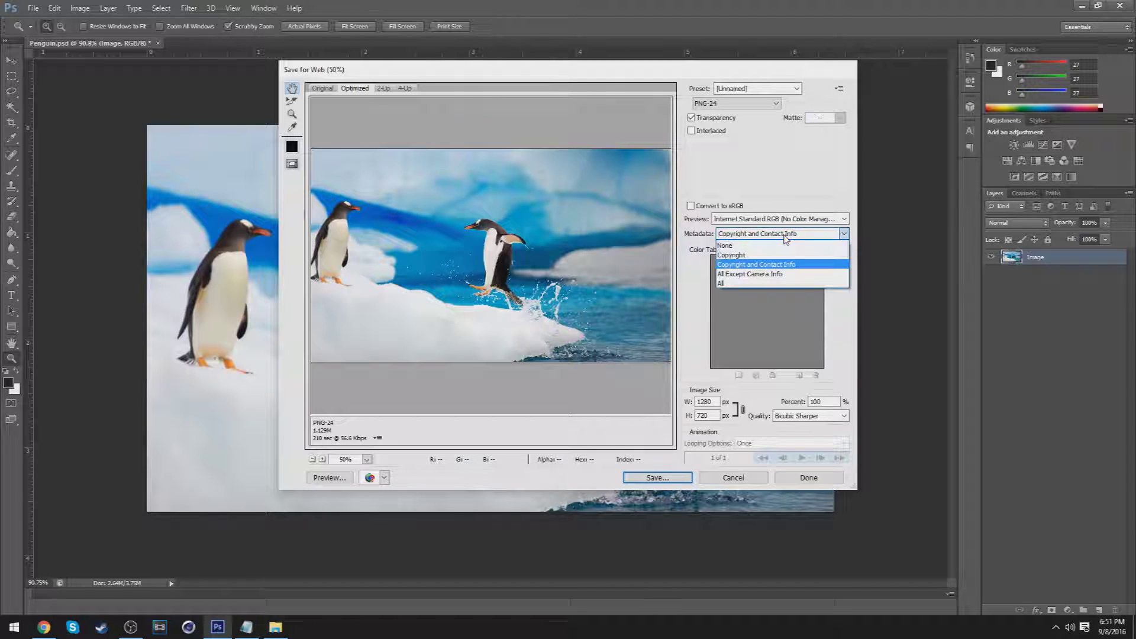
left_click(737, 246)
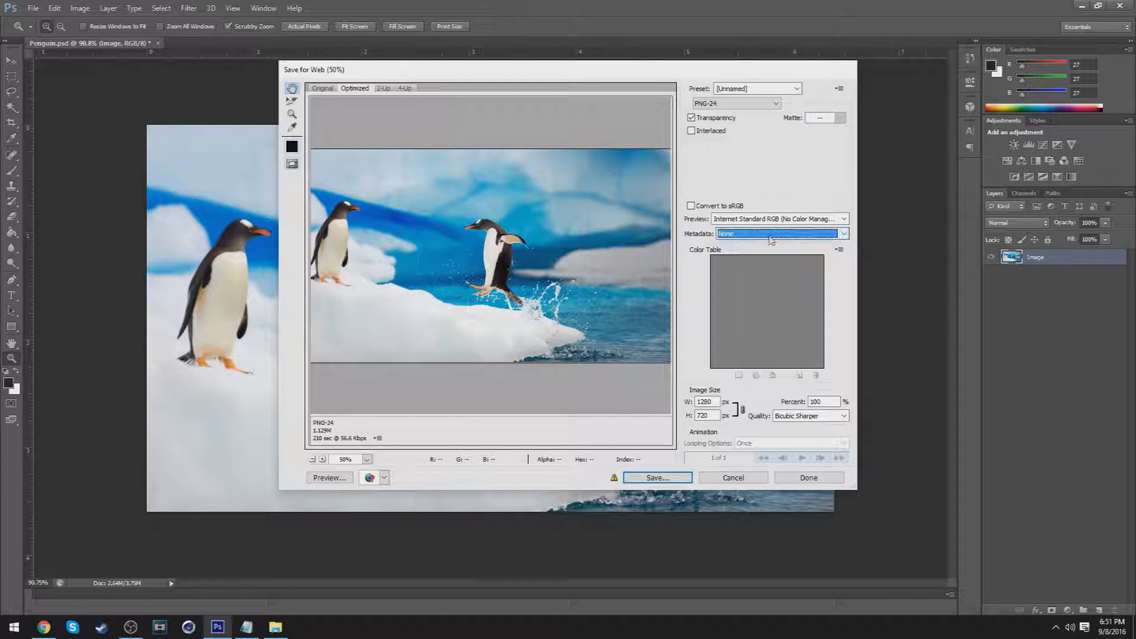
left_click(827, 235)
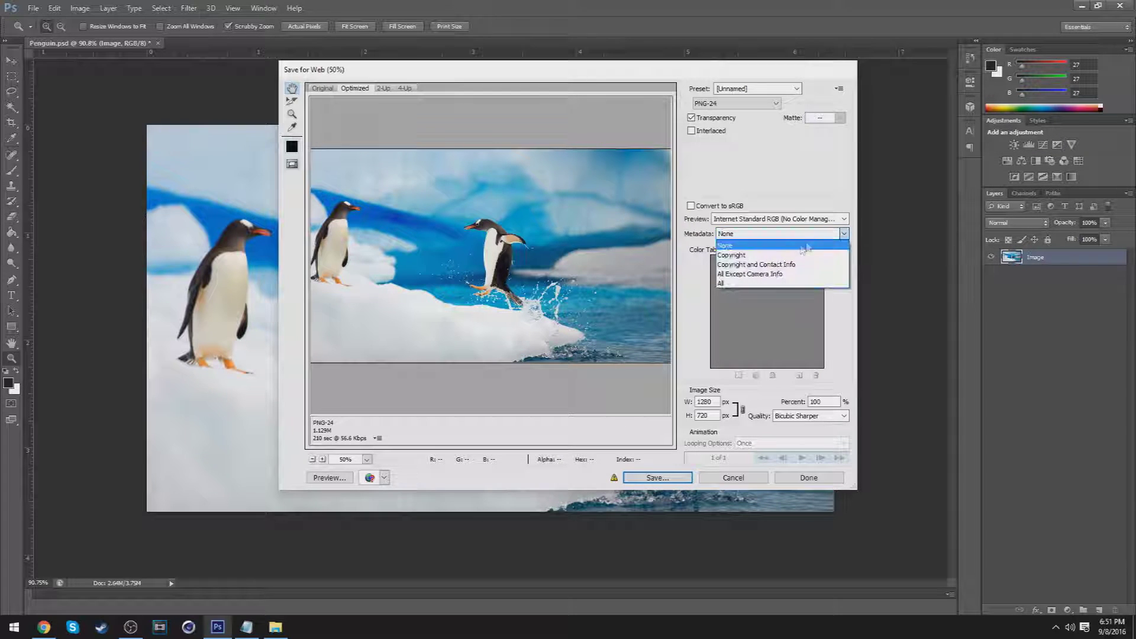
left_click(762, 267)
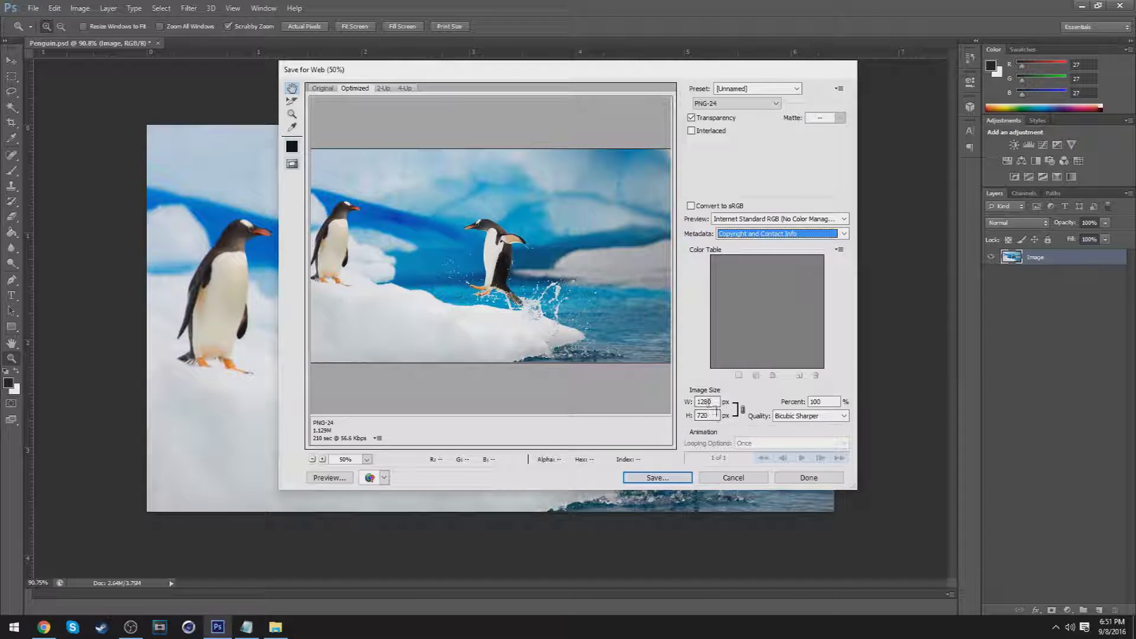
left_click_drag(715, 402, 694, 404)
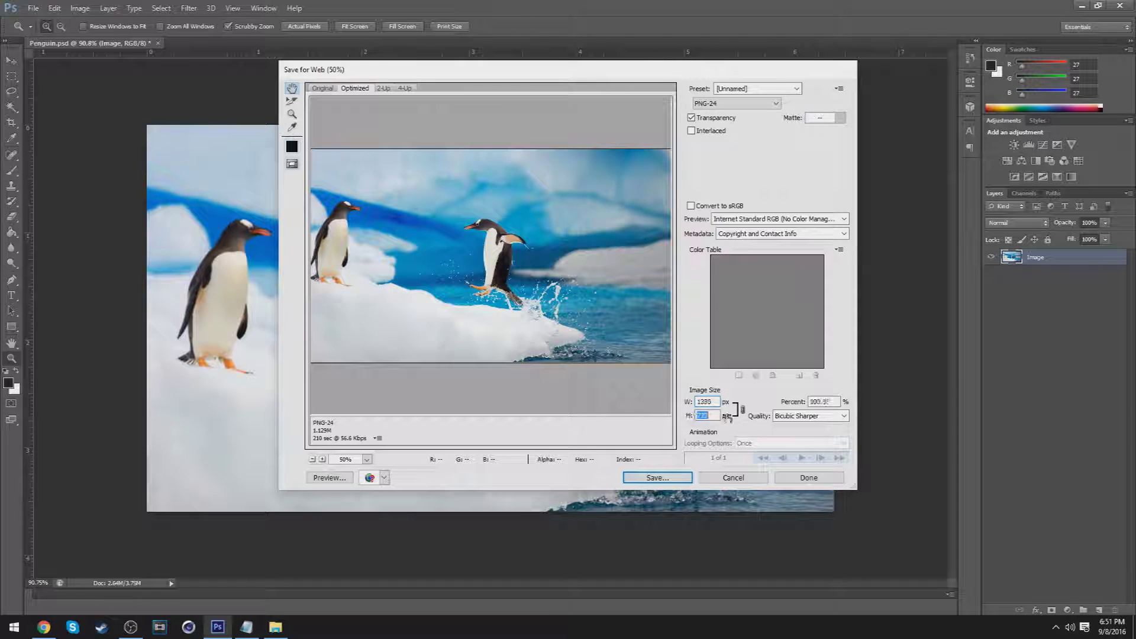
left_click_drag(692, 416, 714, 416)
type("7")
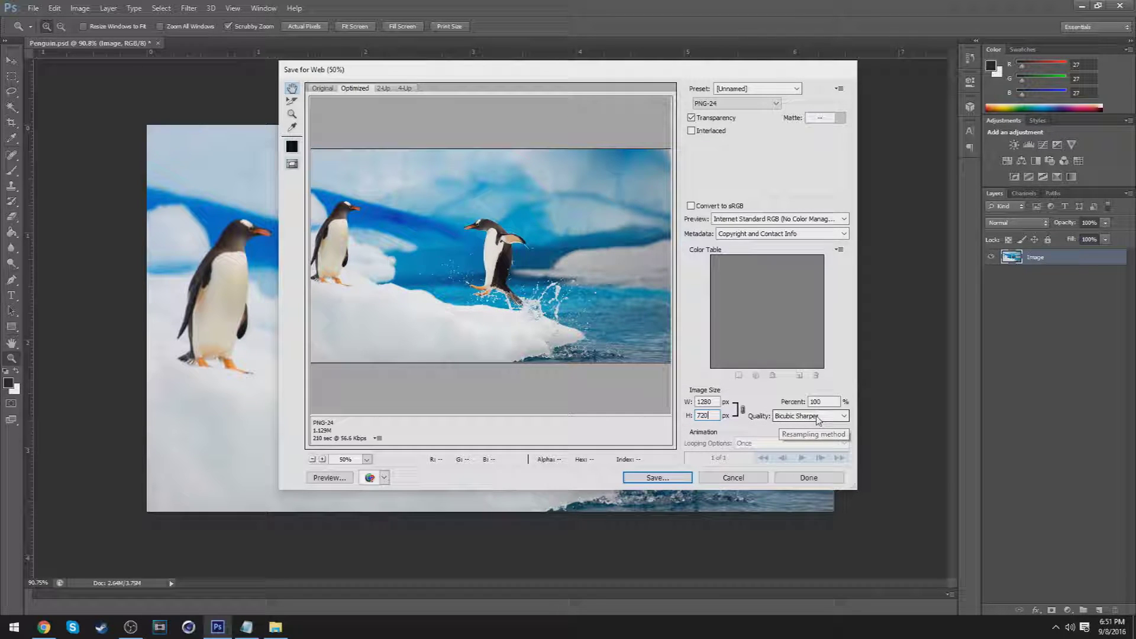
left_click(815, 419)
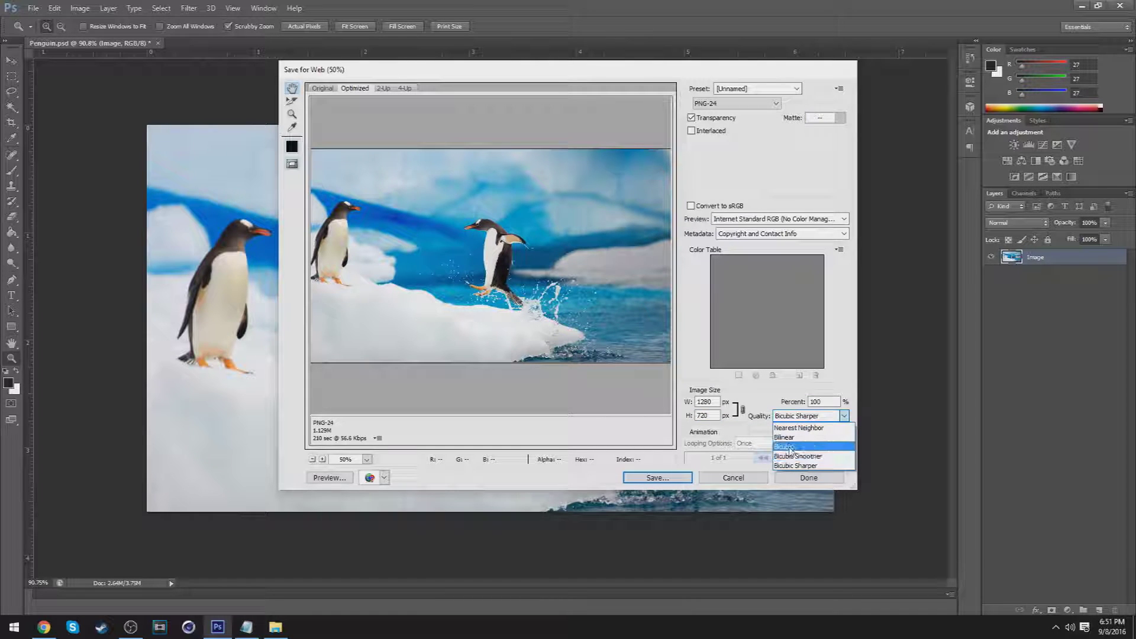
left_click(820, 418)
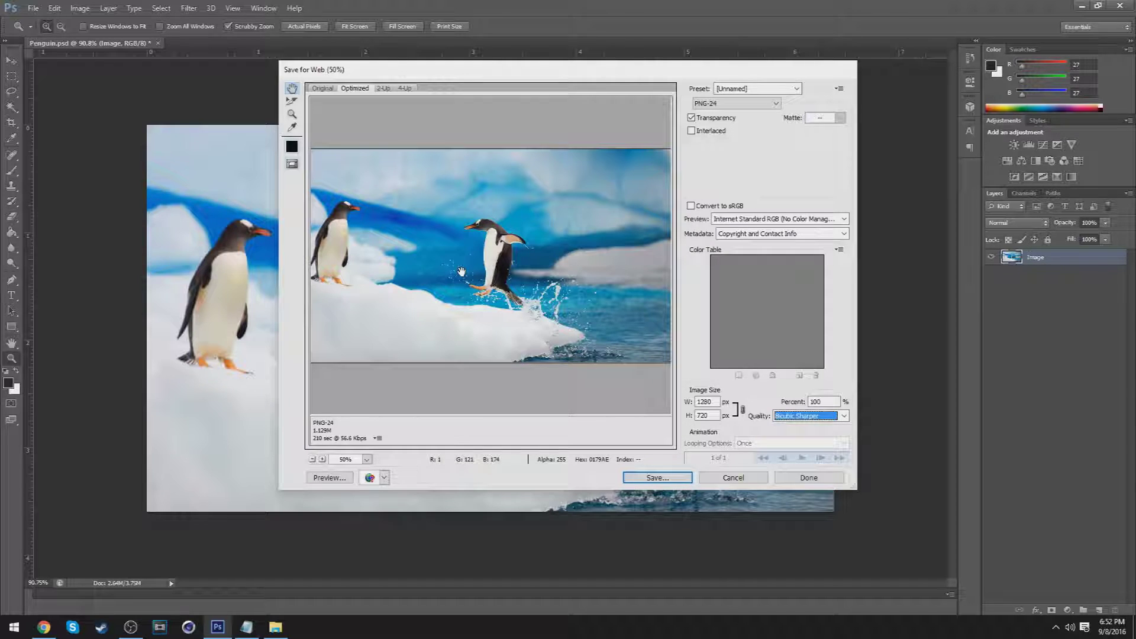
left_click(793, 417)
left_click(796, 456)
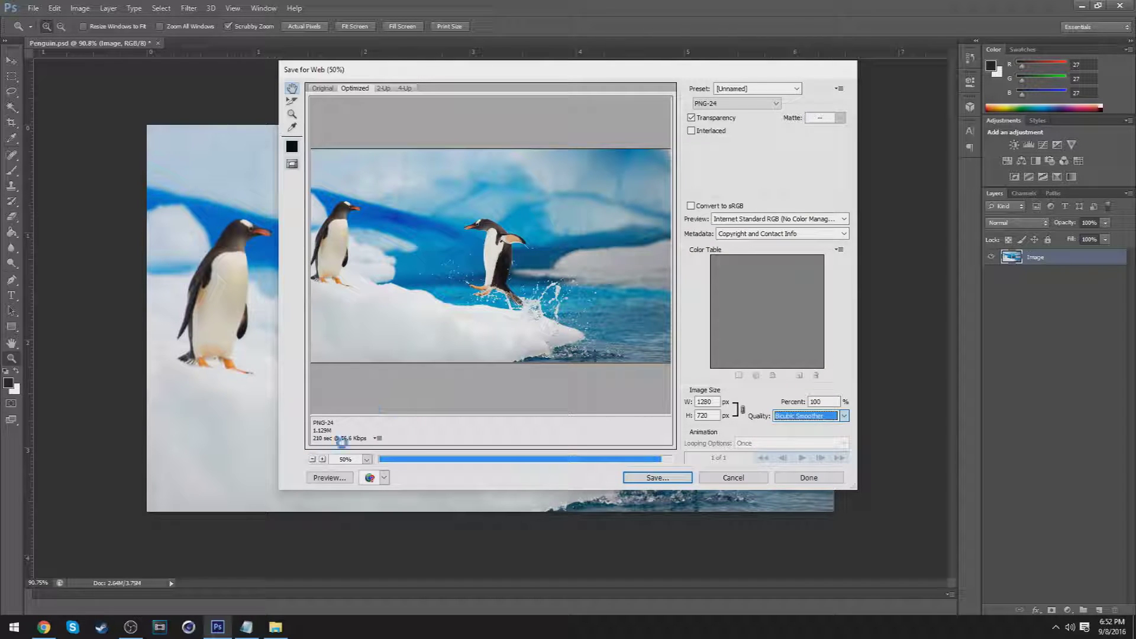
left_click(322, 460)
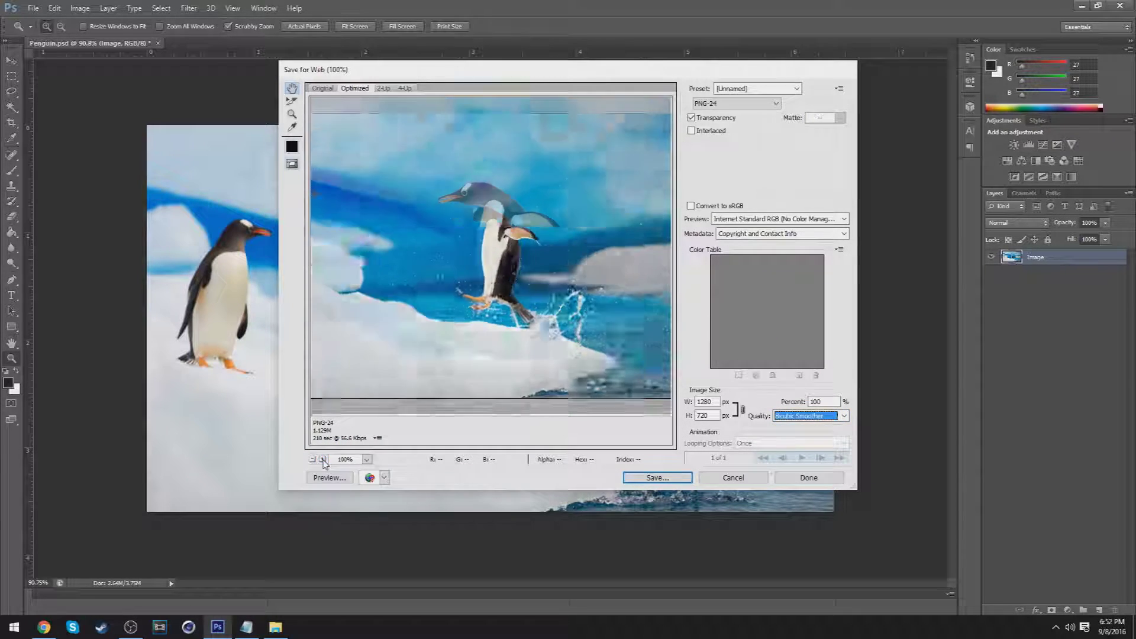
left_click(322, 459)
left_click(323, 459)
left_click_drag(520, 333, 521, 277)
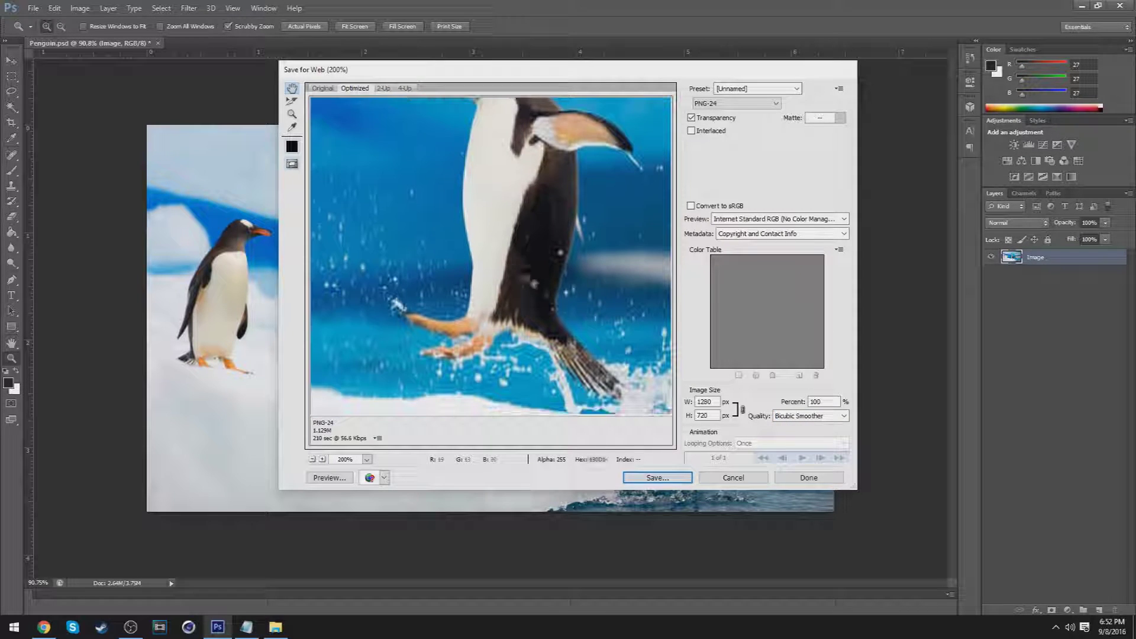
left_click(814, 416)
left_click(801, 467)
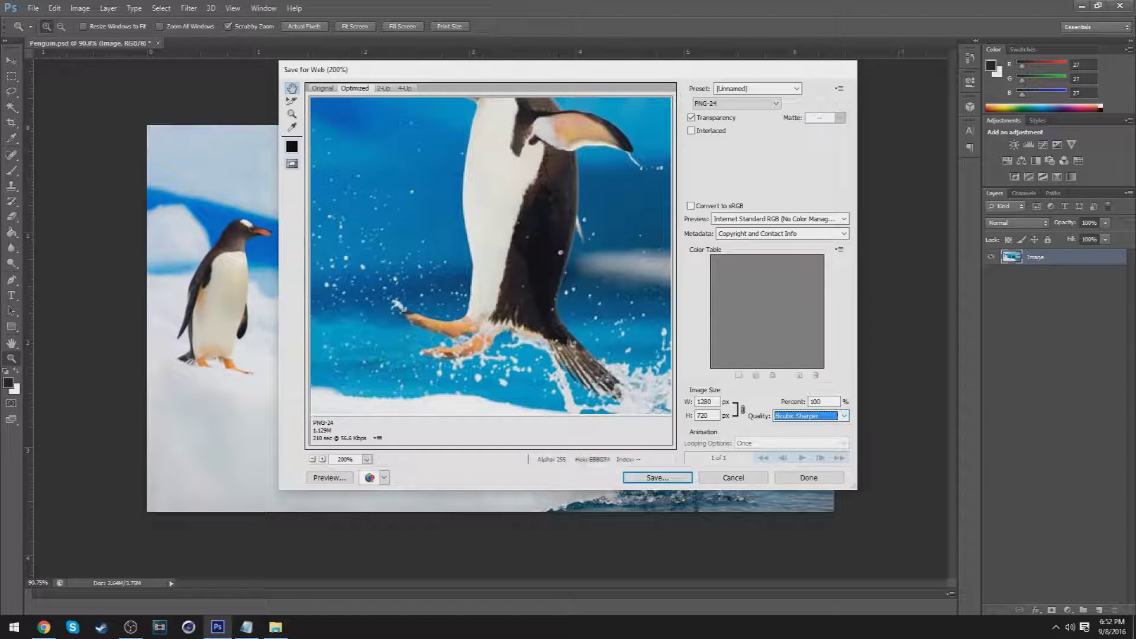
left_click(806, 416)
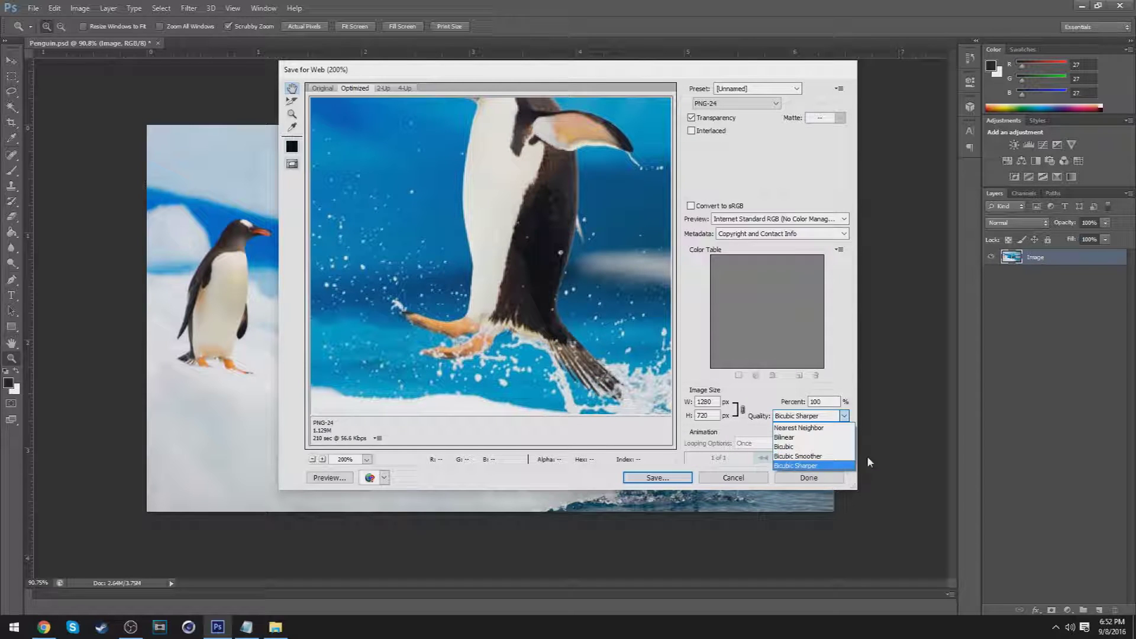
left_click(814, 466)
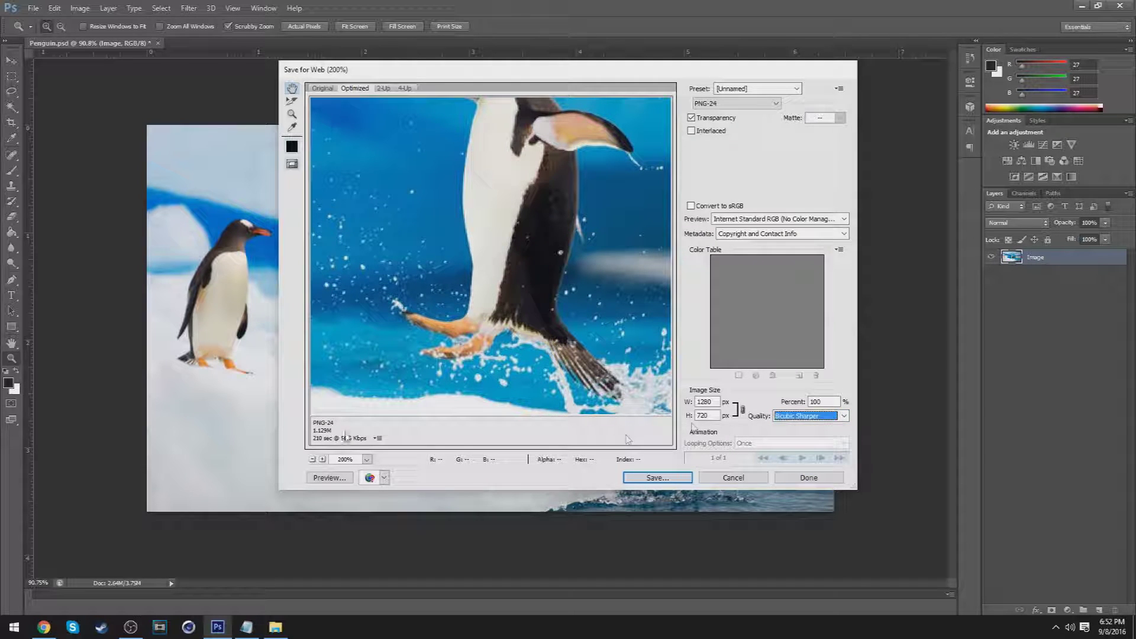
left_click(312, 460)
left_click(312, 459)
left_click(312, 460)
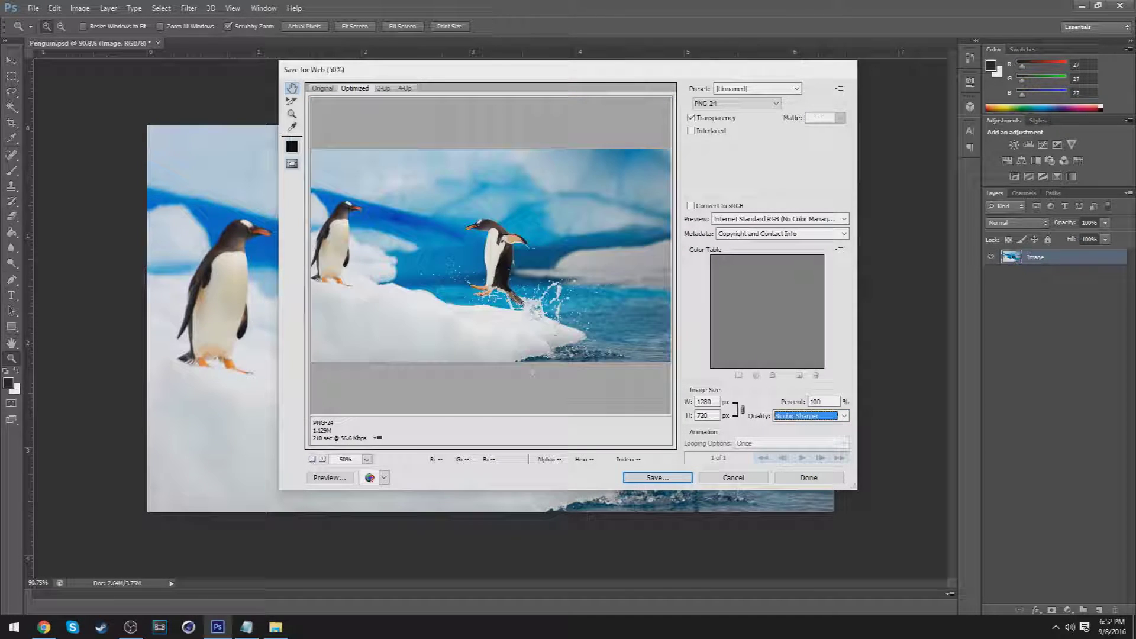
left_click_drag(533, 339, 551, 339)
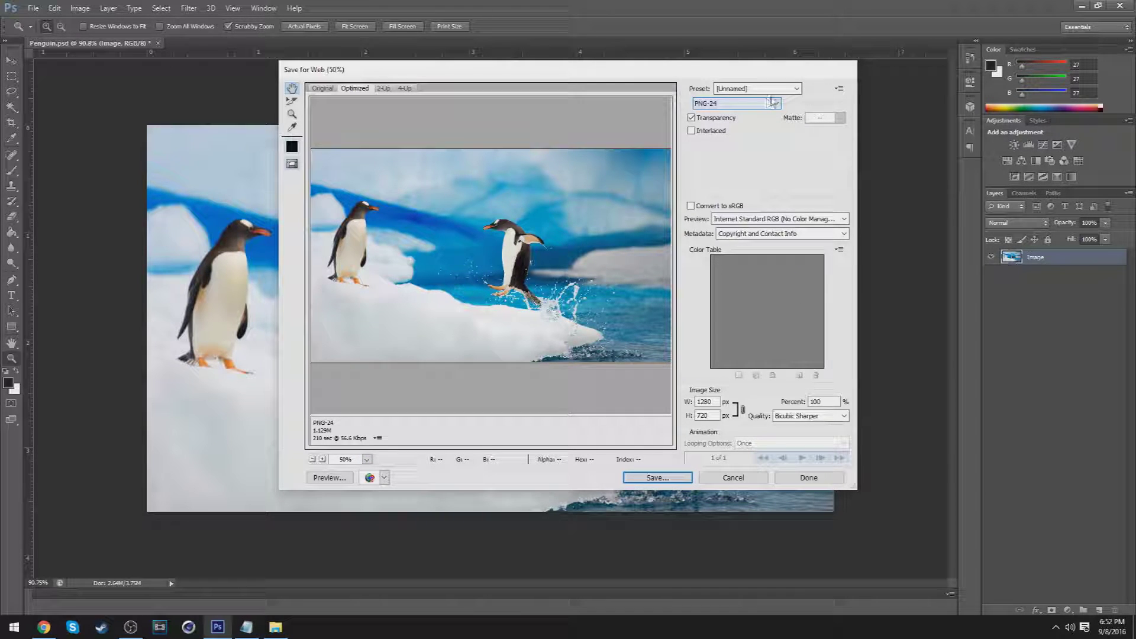
left_click(726, 105)
left_click(713, 134)
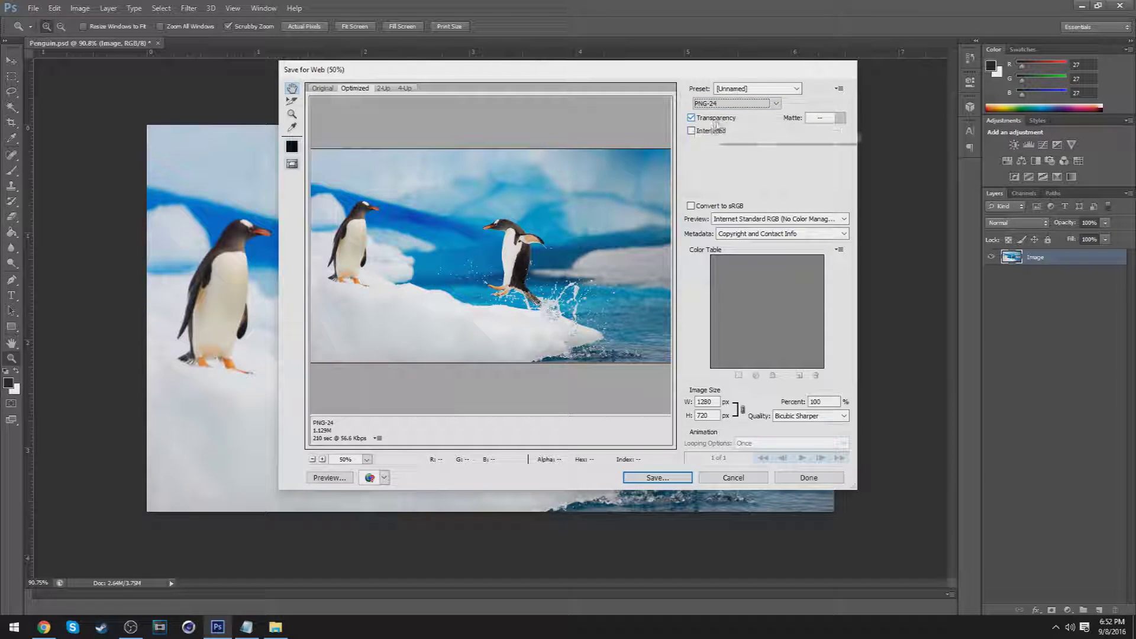
left_click_drag(655, 71, 715, 77)
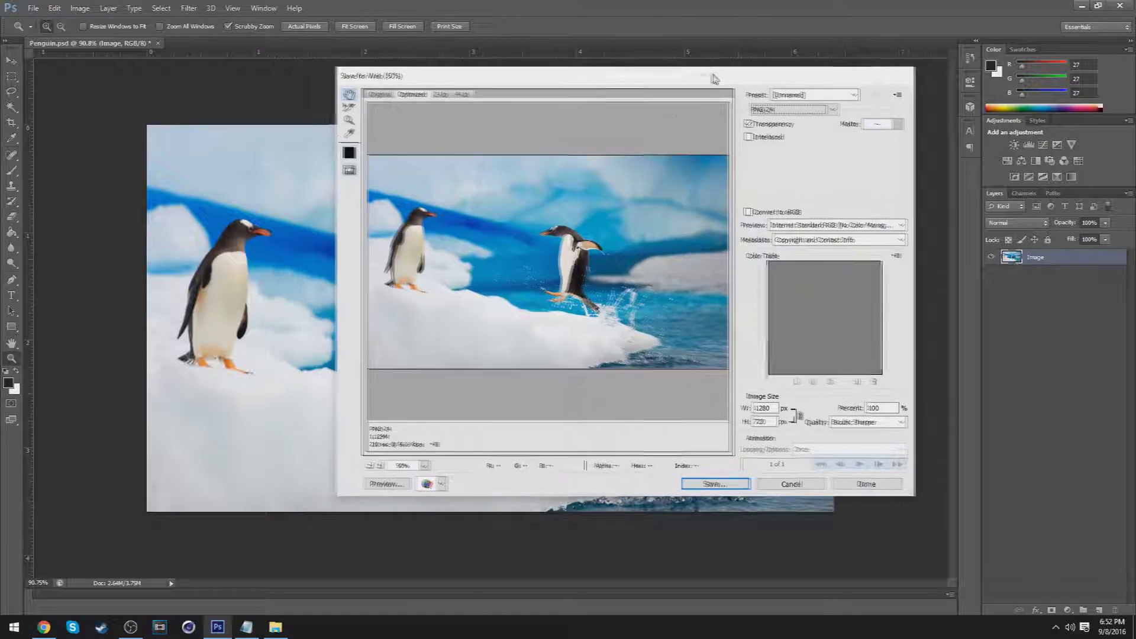
left_click_drag(640, 79, 550, 81)
left_click(703, 112)
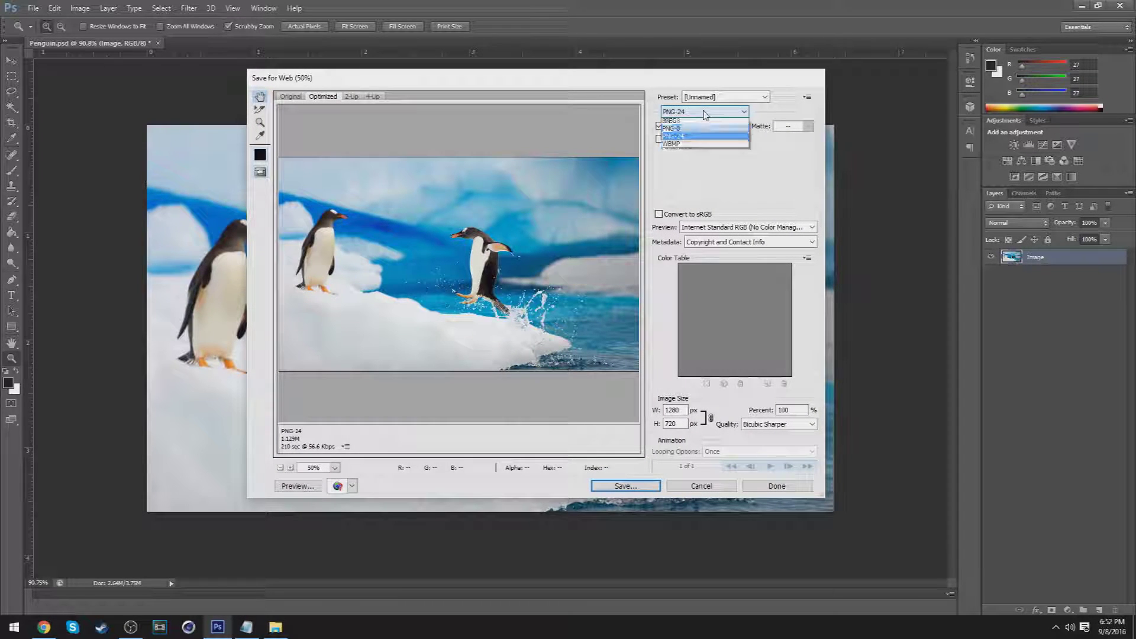
left_click(704, 113)
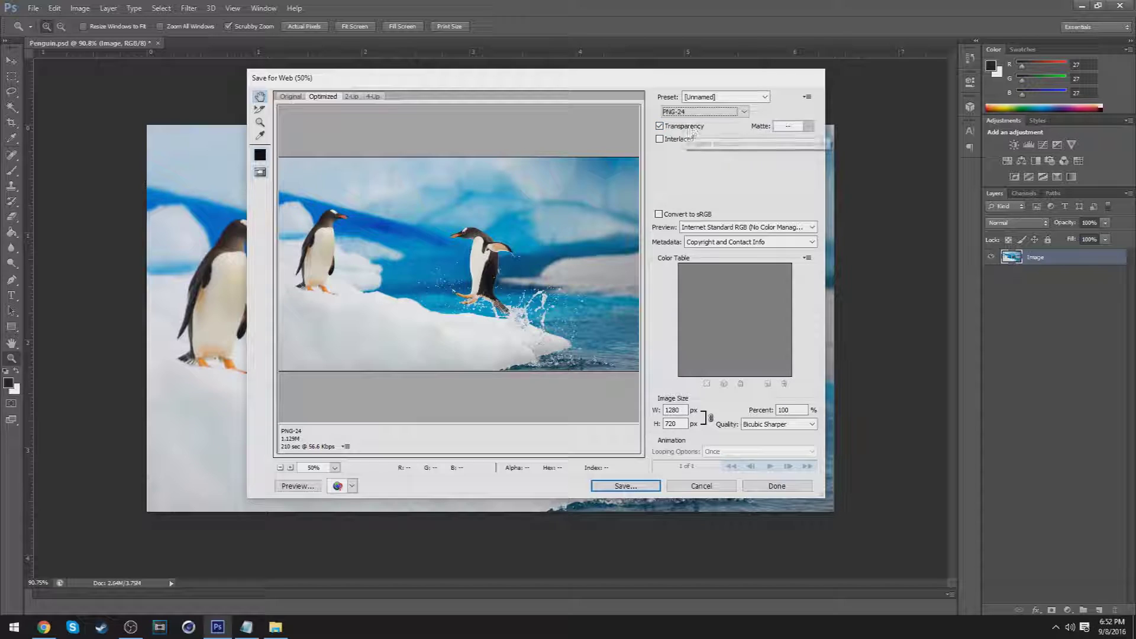
left_click_drag(517, 268, 463, 270)
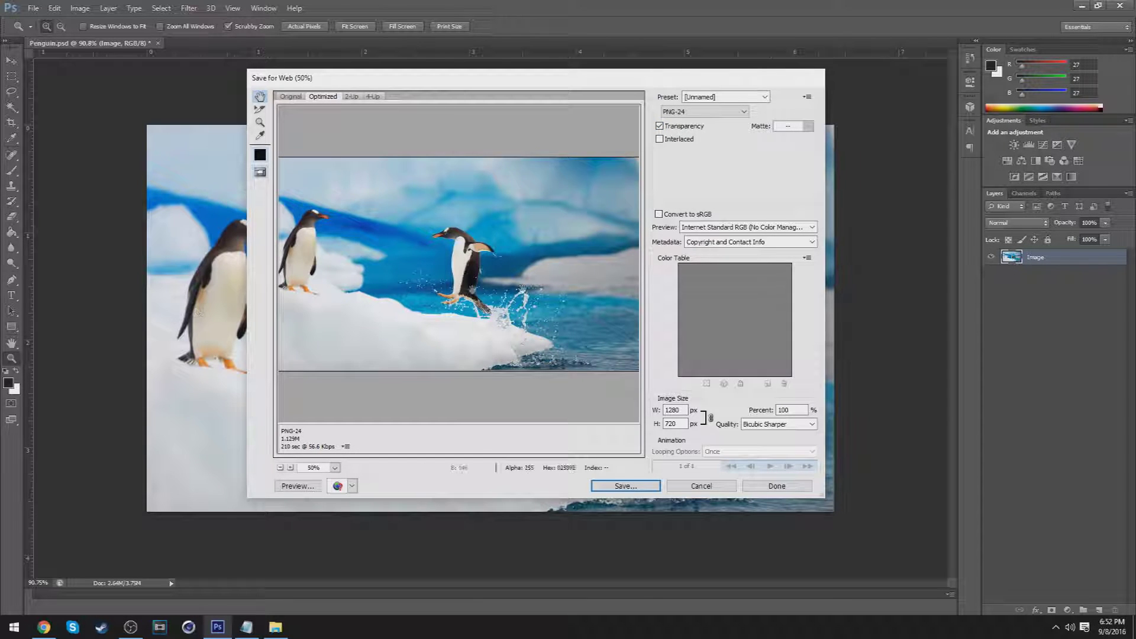
left_click(685, 126)
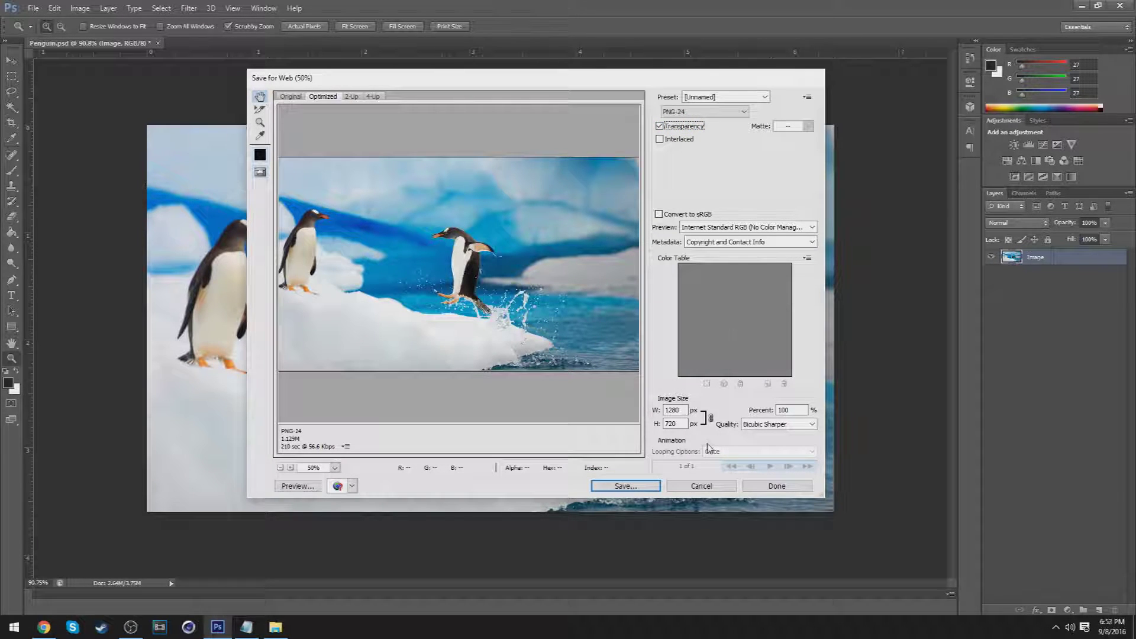
left_click(642, 485)
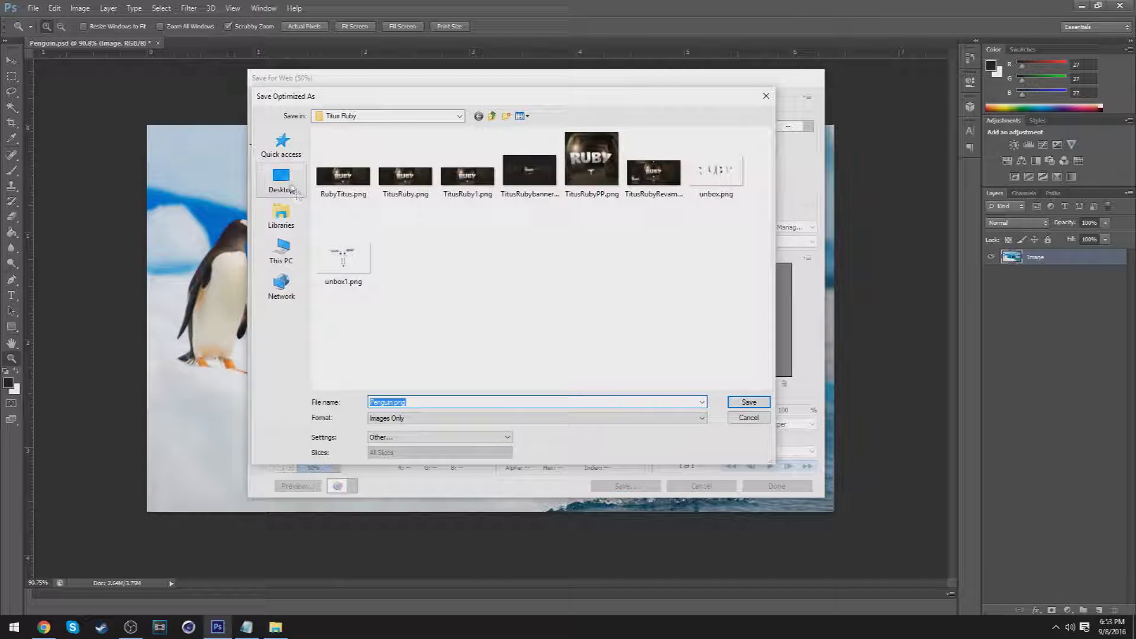
Export the image as Penguin.png to the Desktop, keeping Settings on Other
left_click(290, 187)
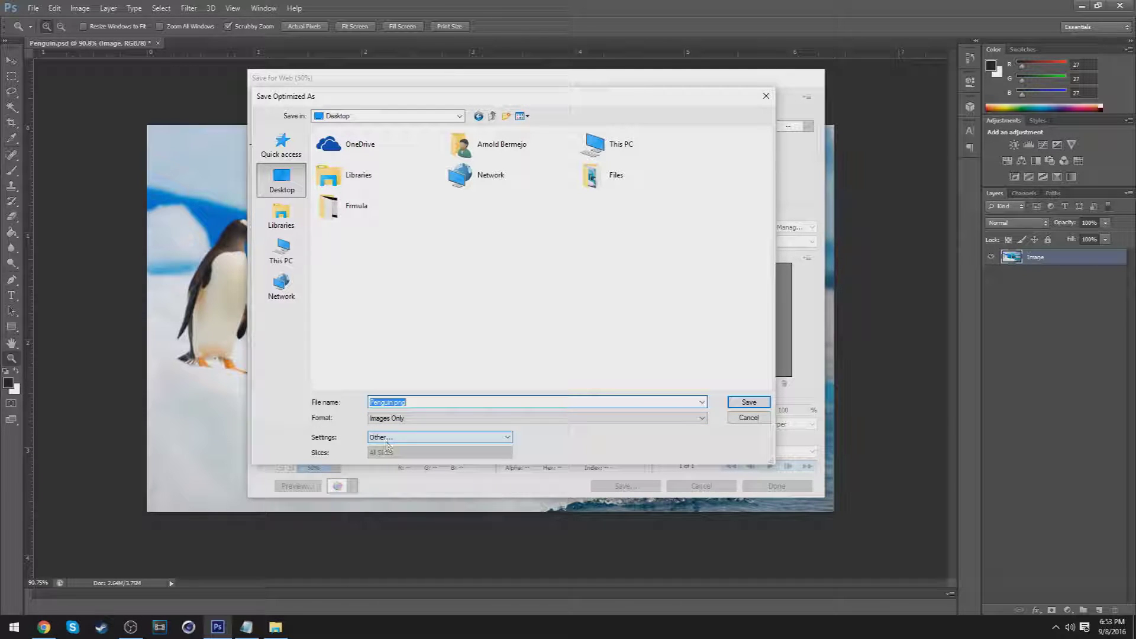
left_click(413, 444)
left_click(418, 455)
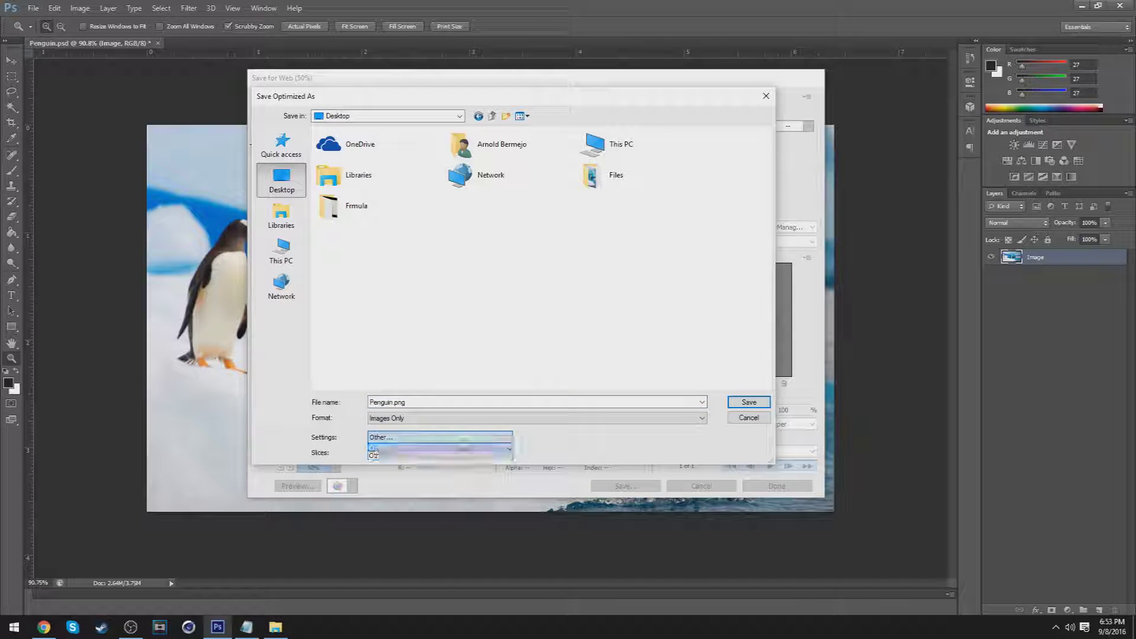
left_click(748, 404)
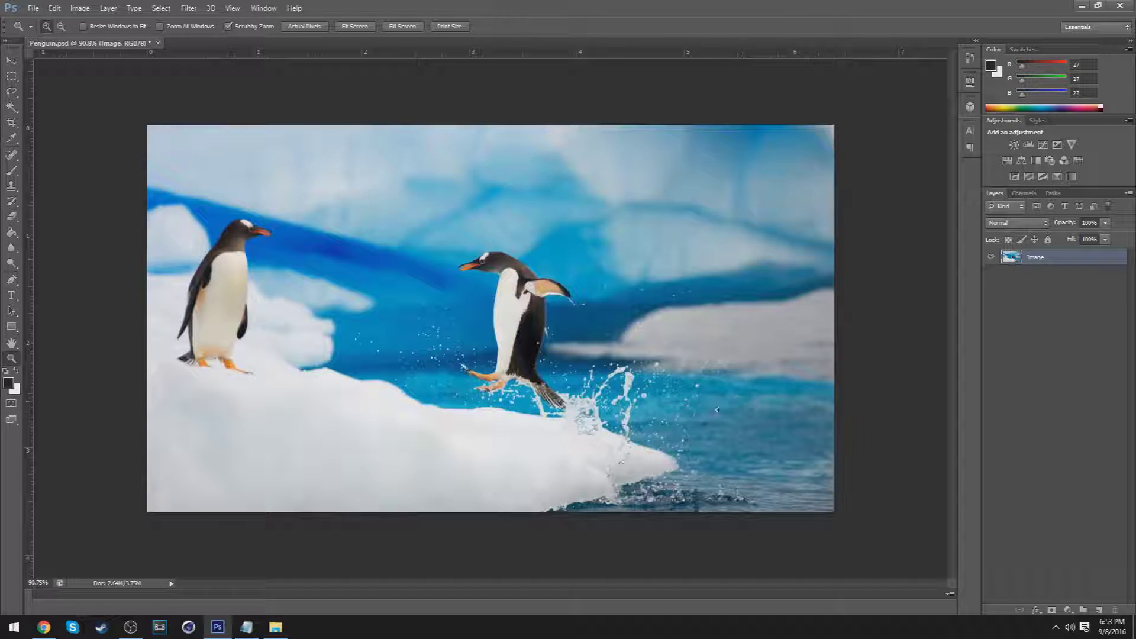
Open Penguin.png from the Desktop folder in File Explorer so it shows in Photos
left_click(275, 627)
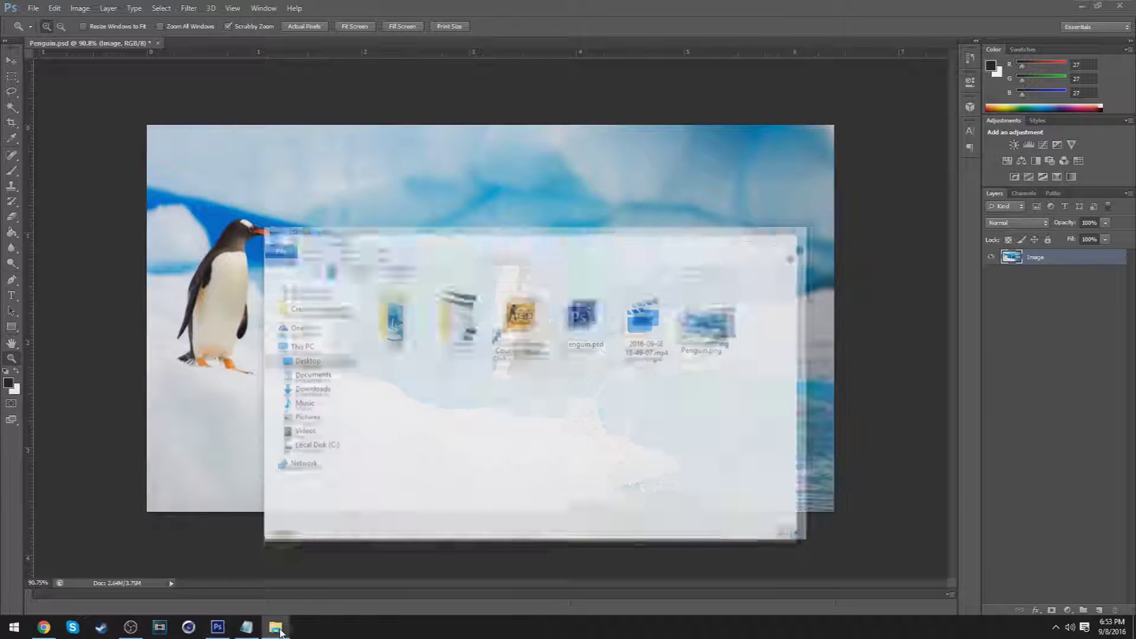
double_click(717, 335)
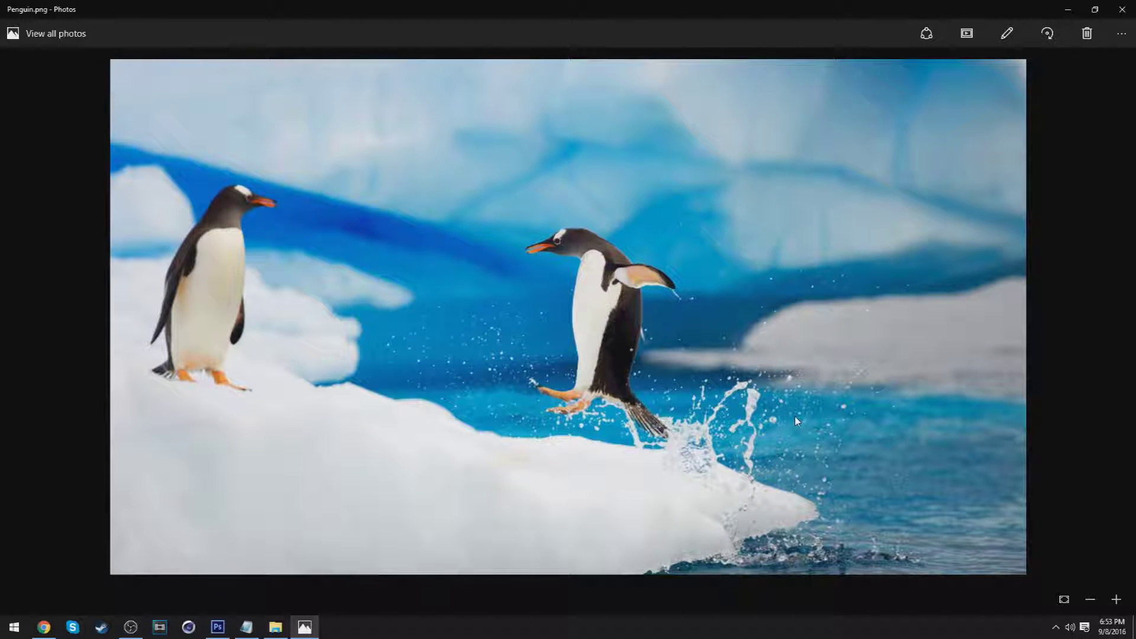
Restore the Photos window from full screen and position it over Photoshop's canvas
scroll(794, 416, "down", 2)
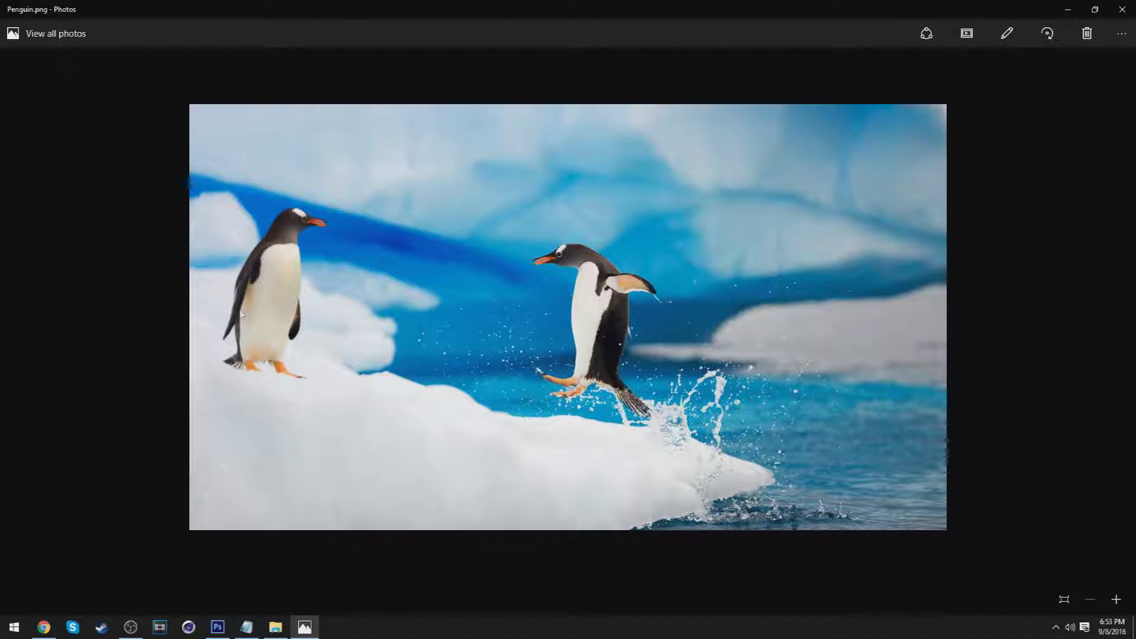
scroll(238, 314, "up", 1)
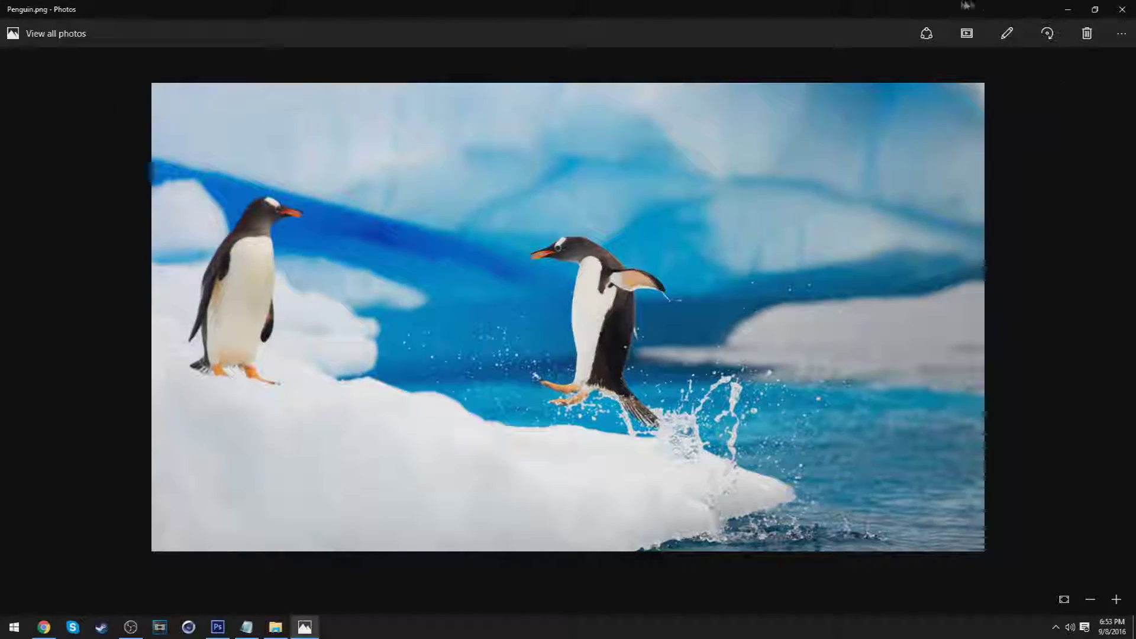
left_click_drag(966, 5, 874, 40)
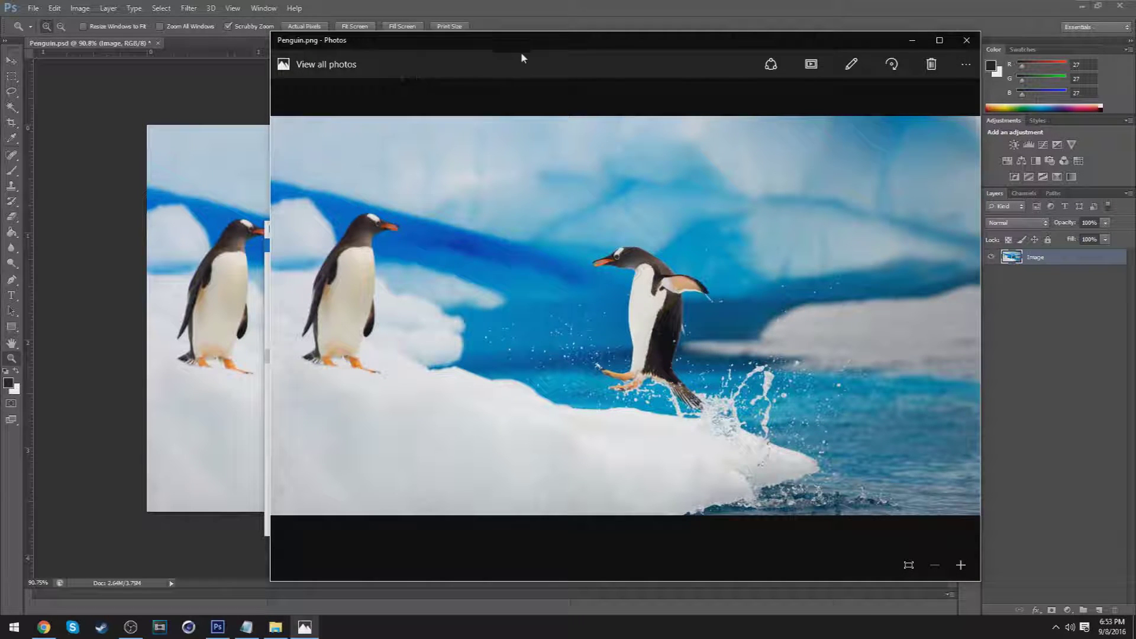
left_click_drag(549, 60, 385, 56)
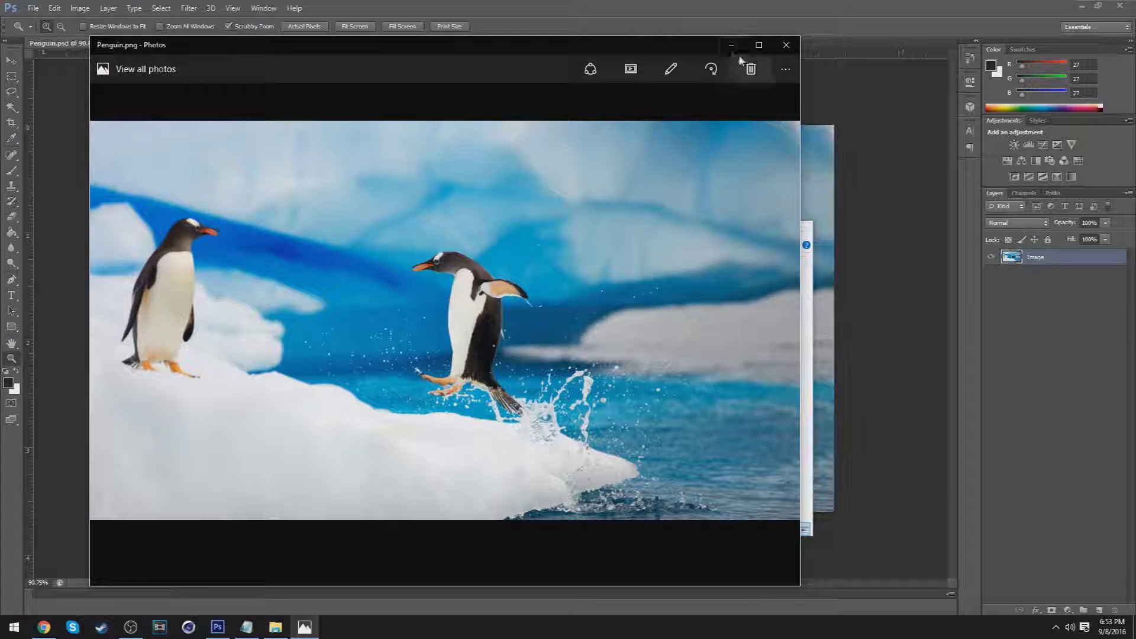
left_click_drag(657, 55, 740, 46)
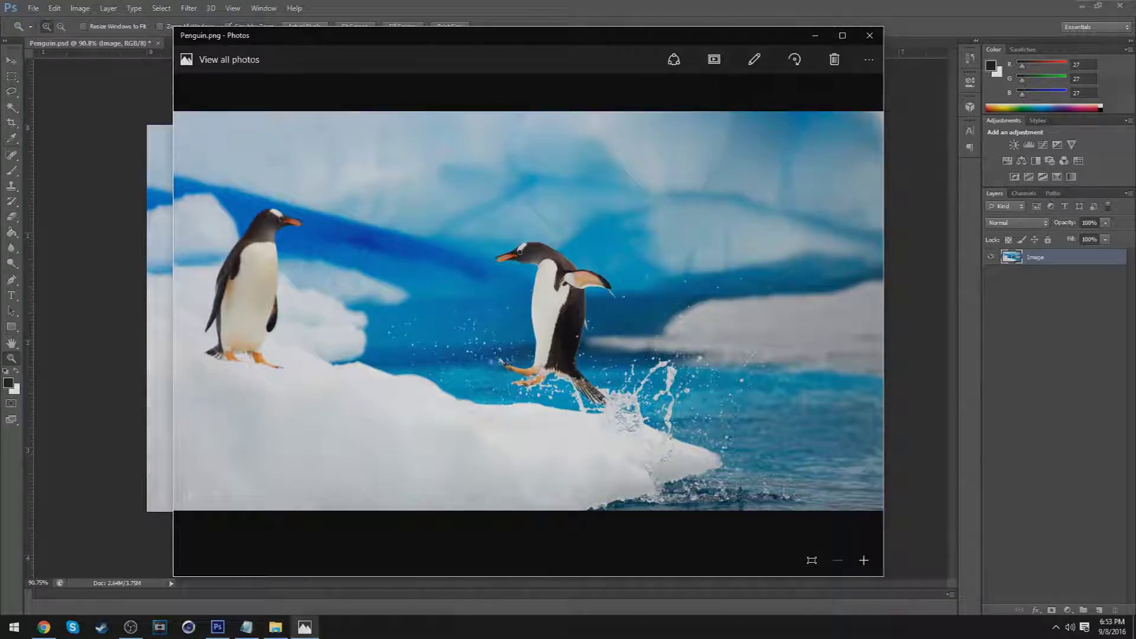